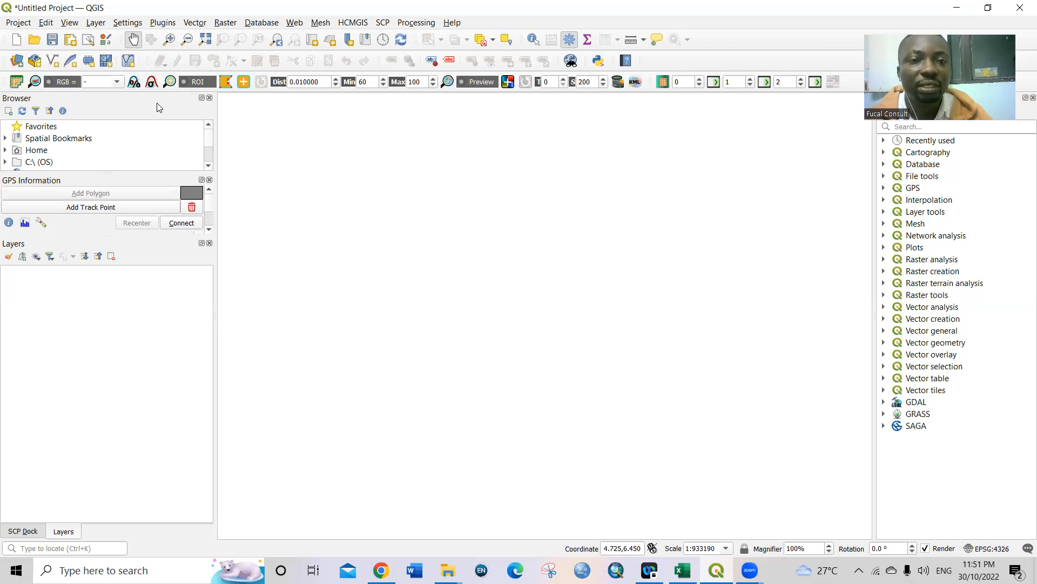
Add the Delta_lga.shp and delta_state.shp shapefiles from the Nigeria folder to the project as vector layers
click(97, 24)
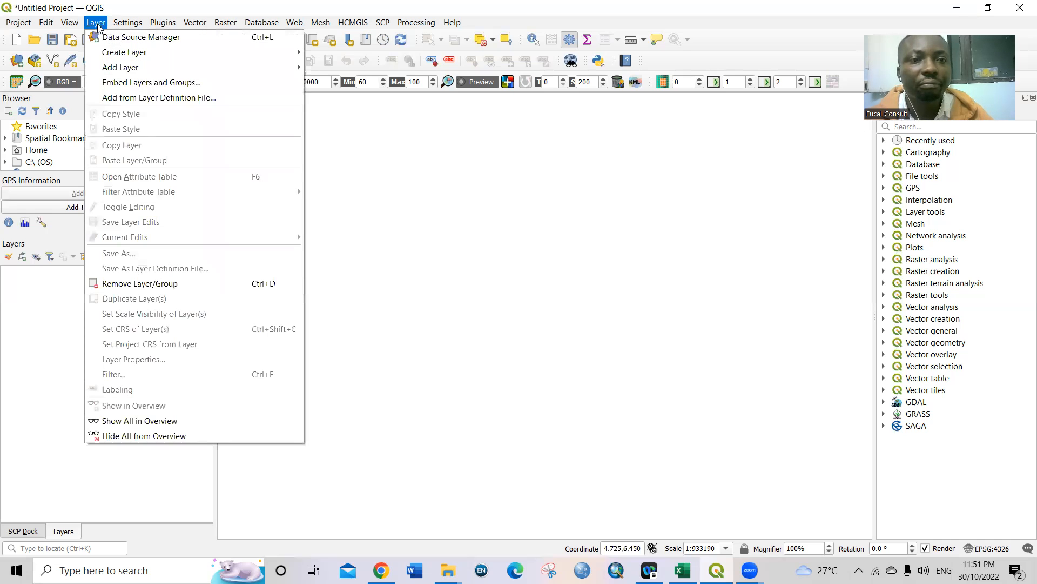
mouse_move(121, 69)
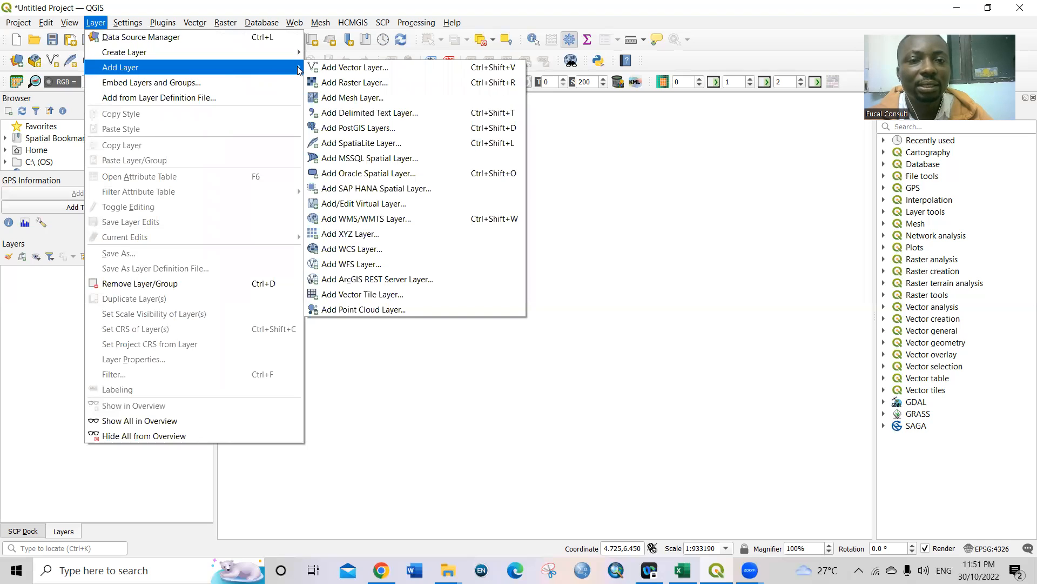
click(365, 68)
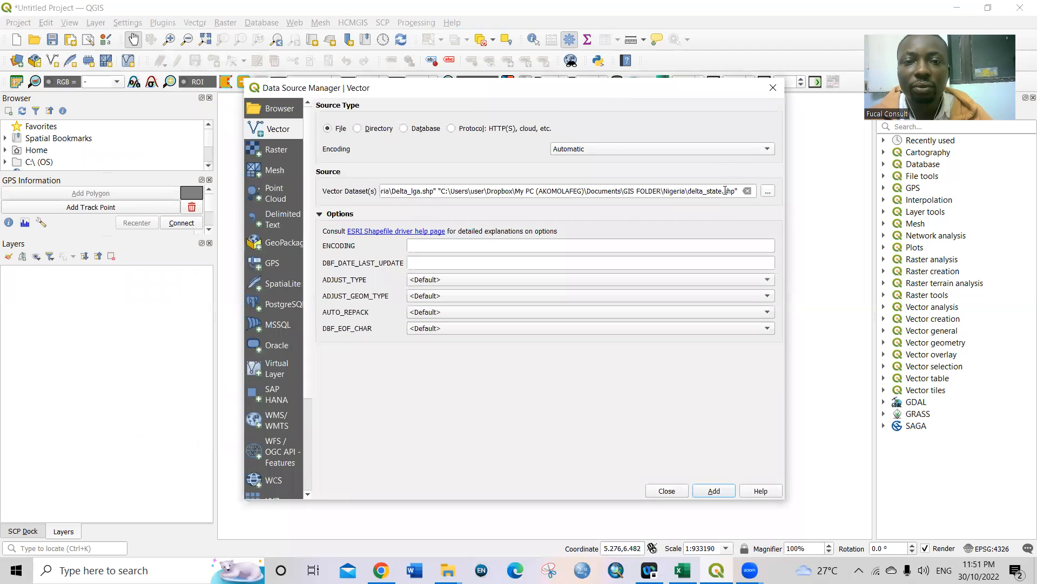
click(768, 192)
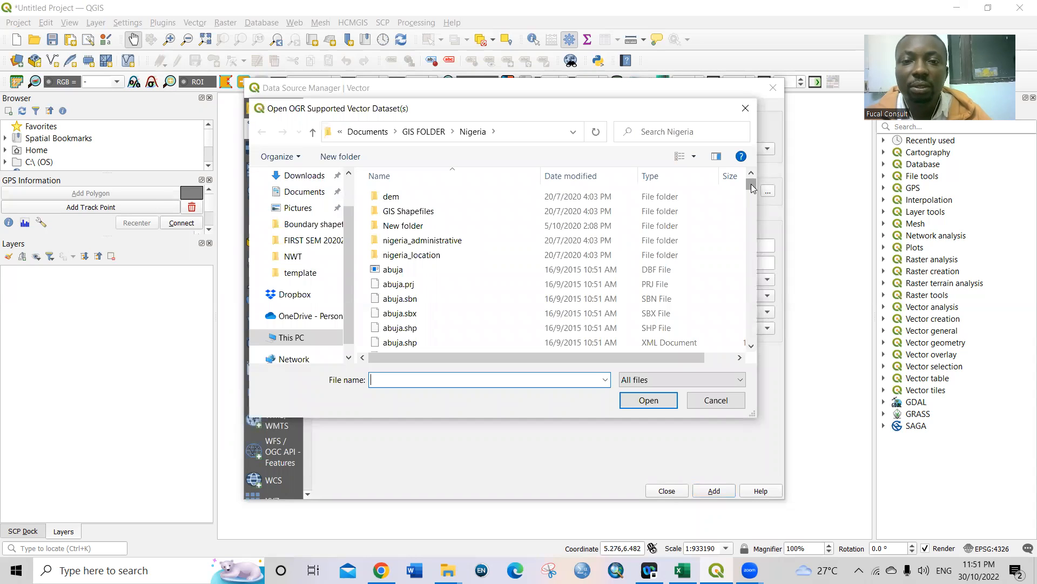
drag(751, 187, 751, 238)
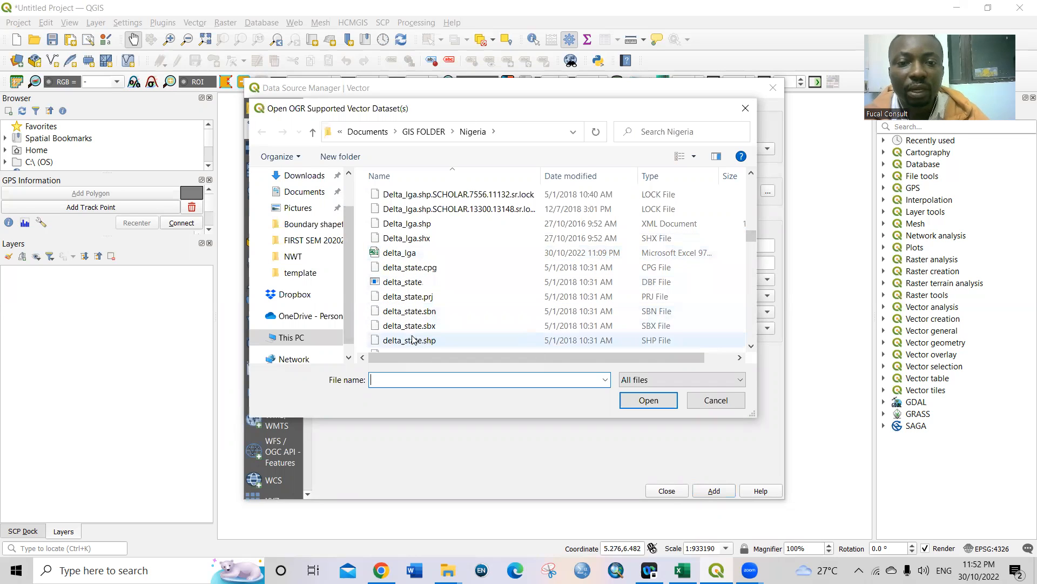
click(376, 342)
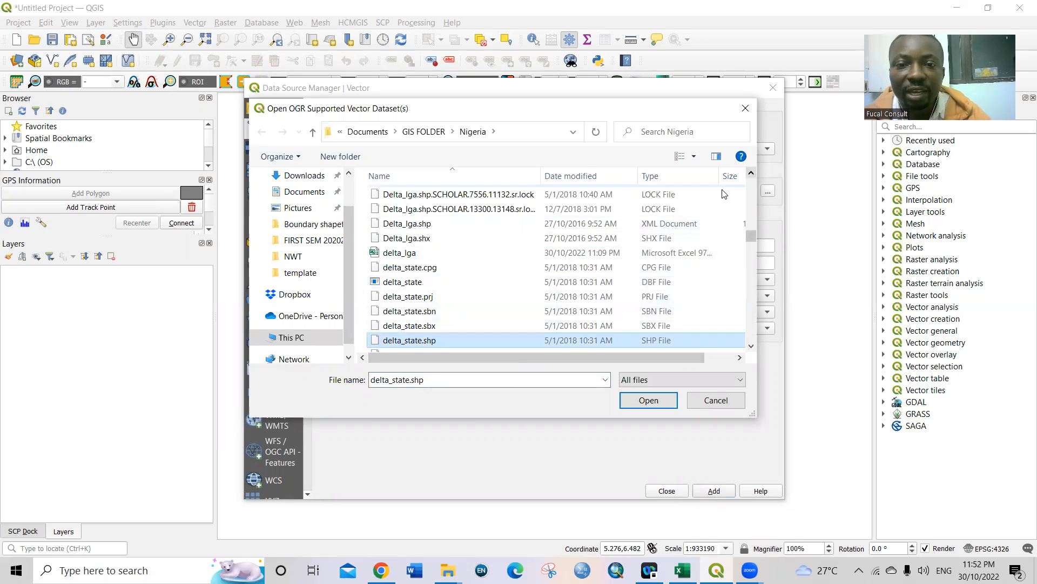
click(751, 175)
click(751, 175)
click(751, 176)
click(751, 175)
click(750, 176)
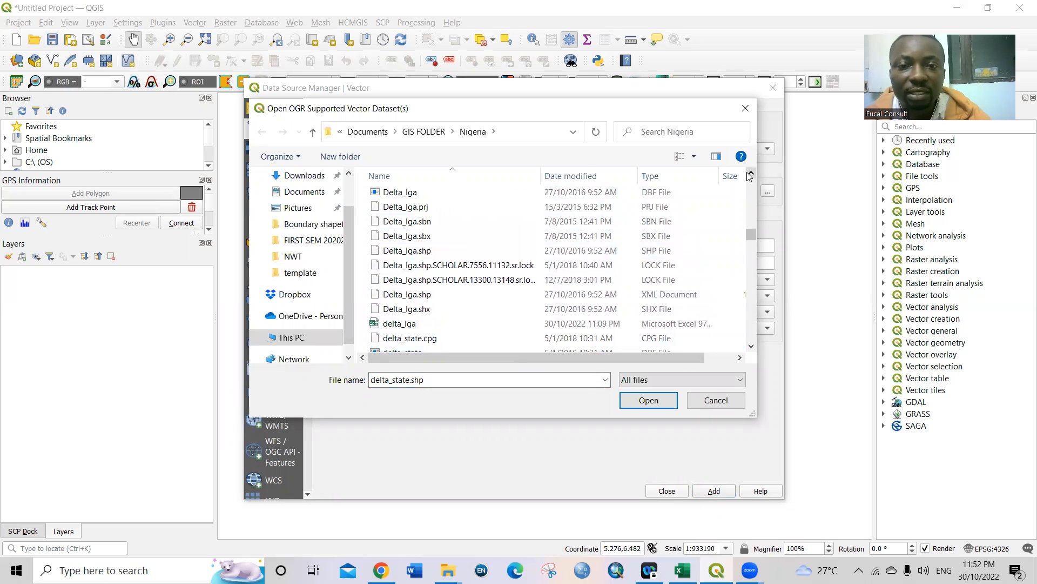
ctrl+click(399, 251)
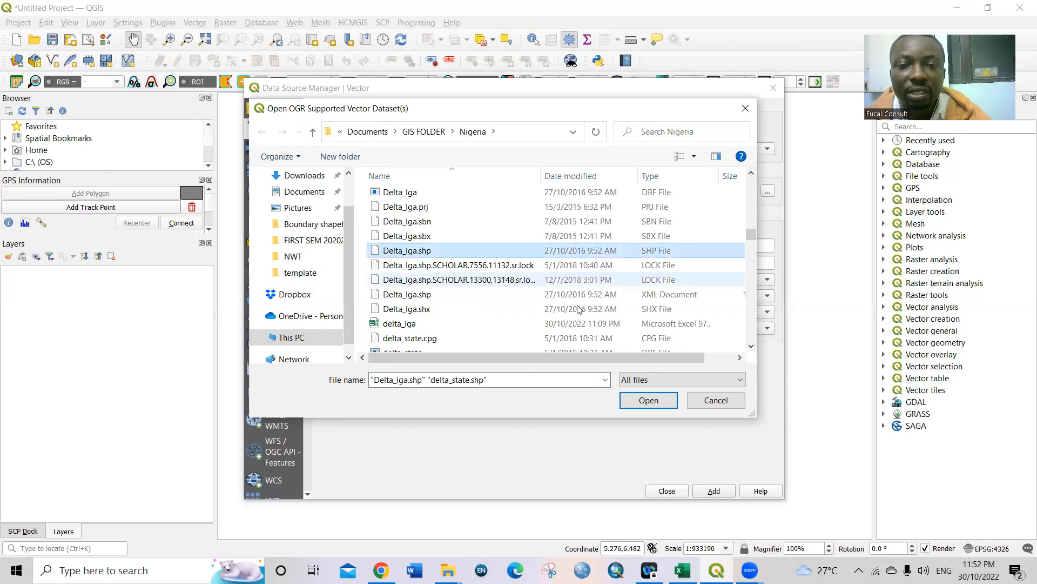
click(645, 401)
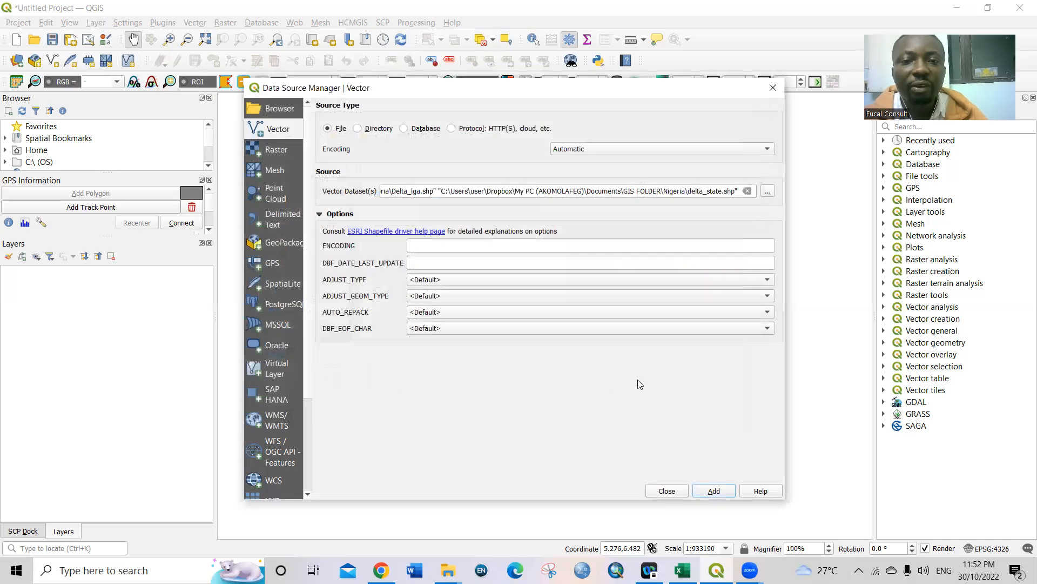
click(713, 490)
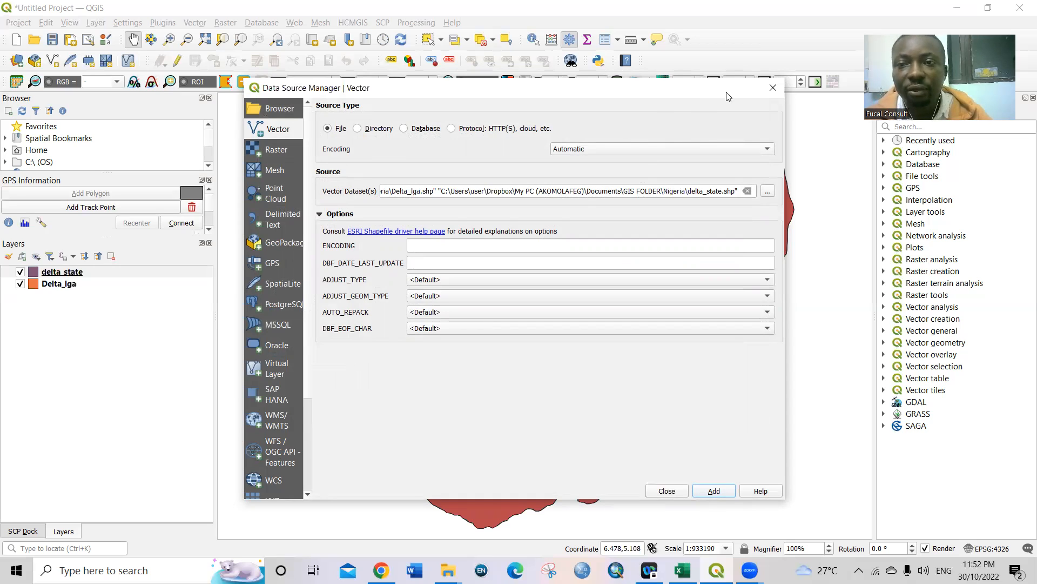
click(772, 88)
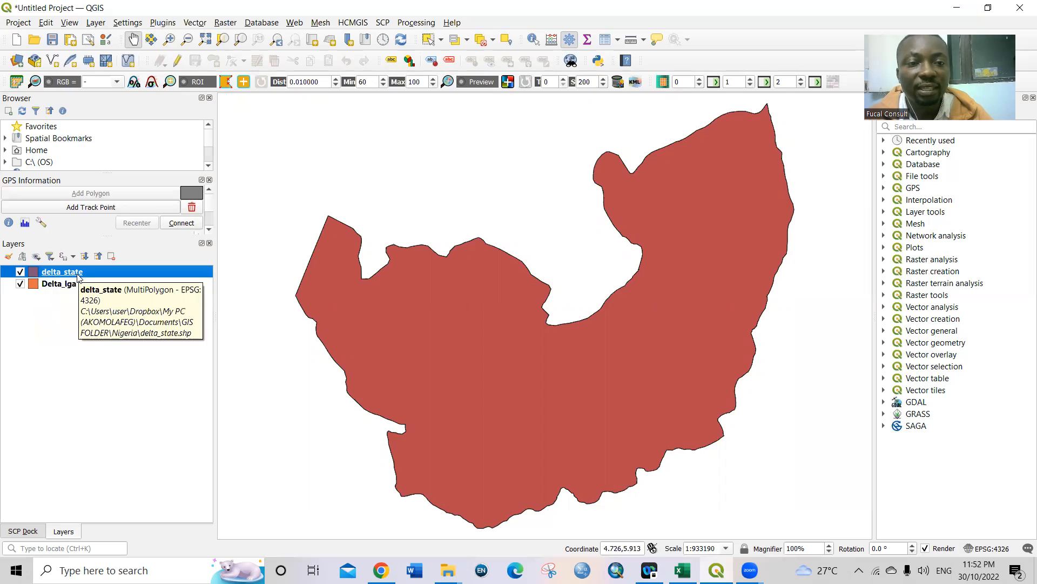
Hide the delta_state layer and open the attribute table of the Delta_lga layer
click(20, 271)
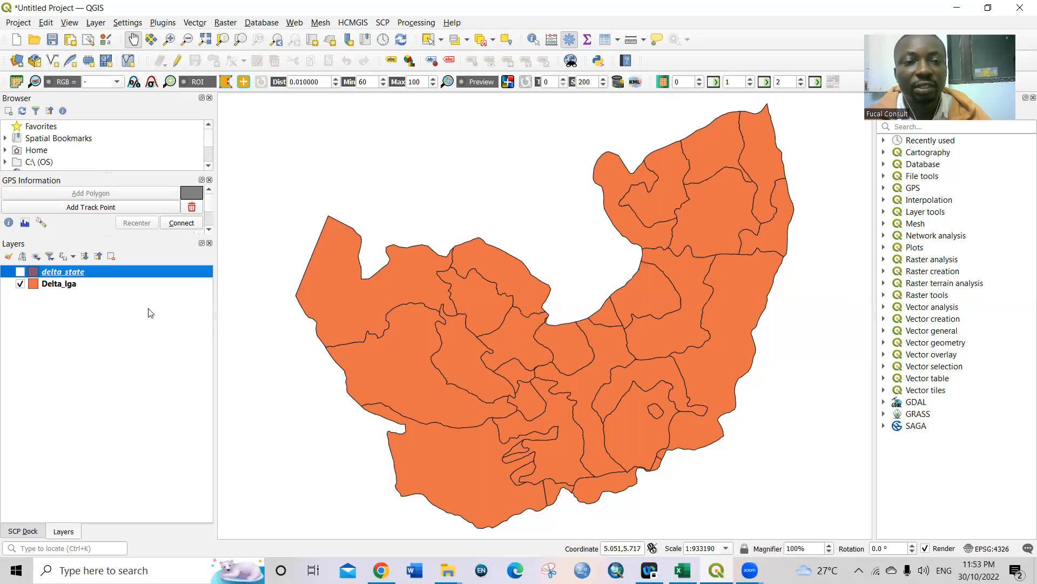
right_click(61, 286)
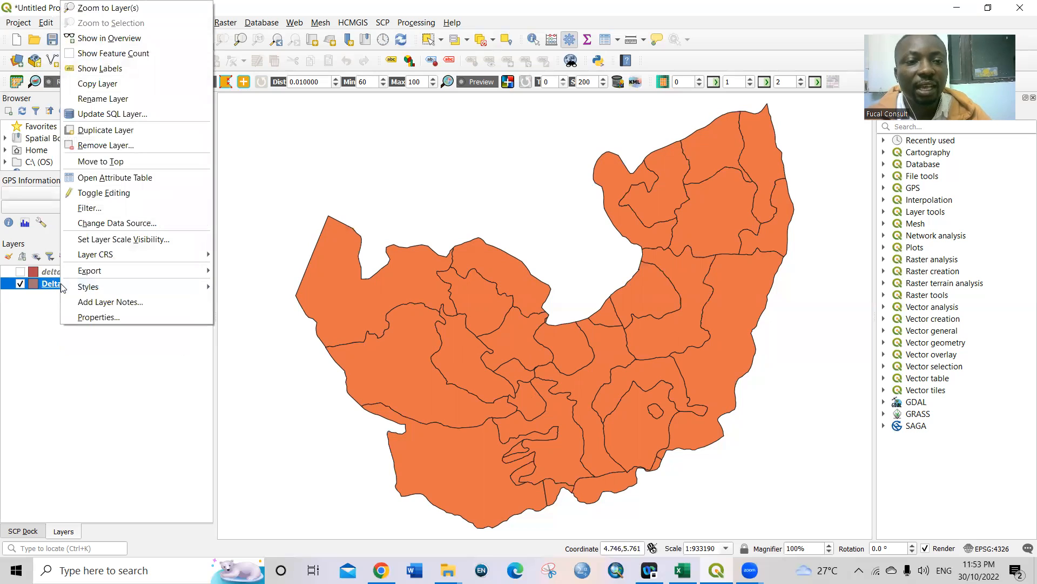
click(122, 183)
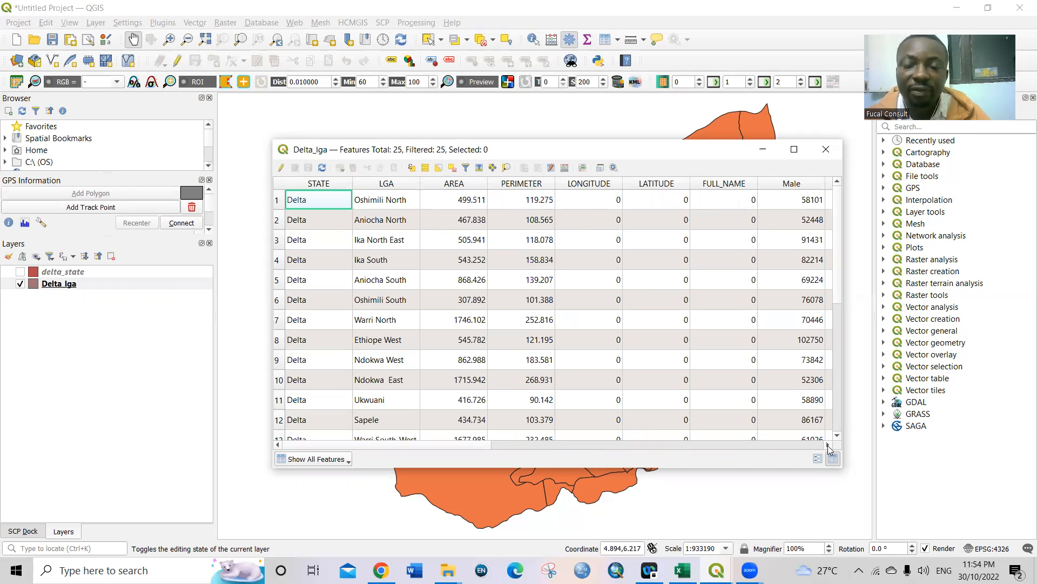
Review the population, age group, area and density columns of the Delta_lga attribute table
drag(828, 444, 829, 445)
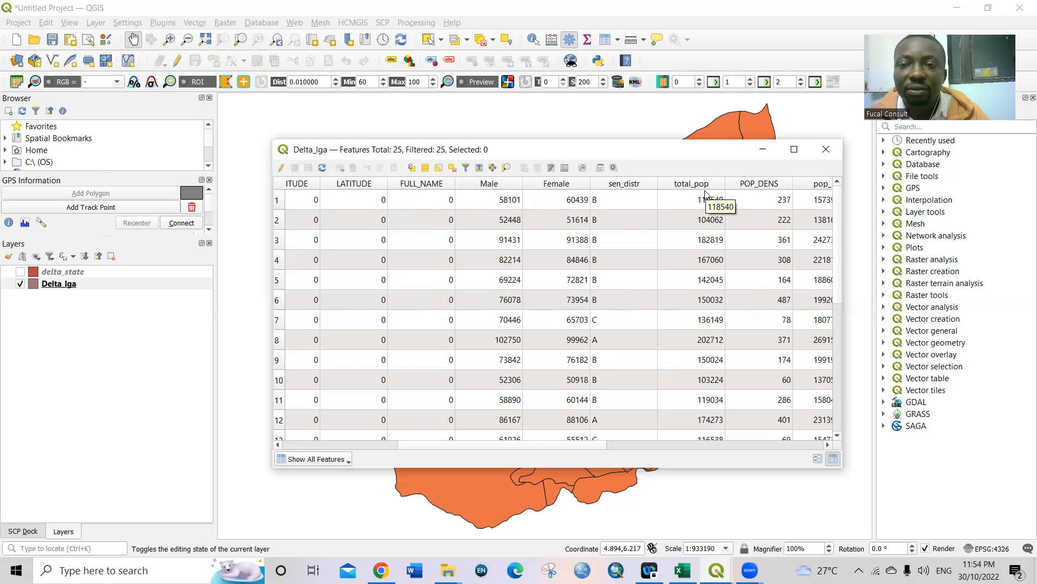
drag(828, 444, 830, 445)
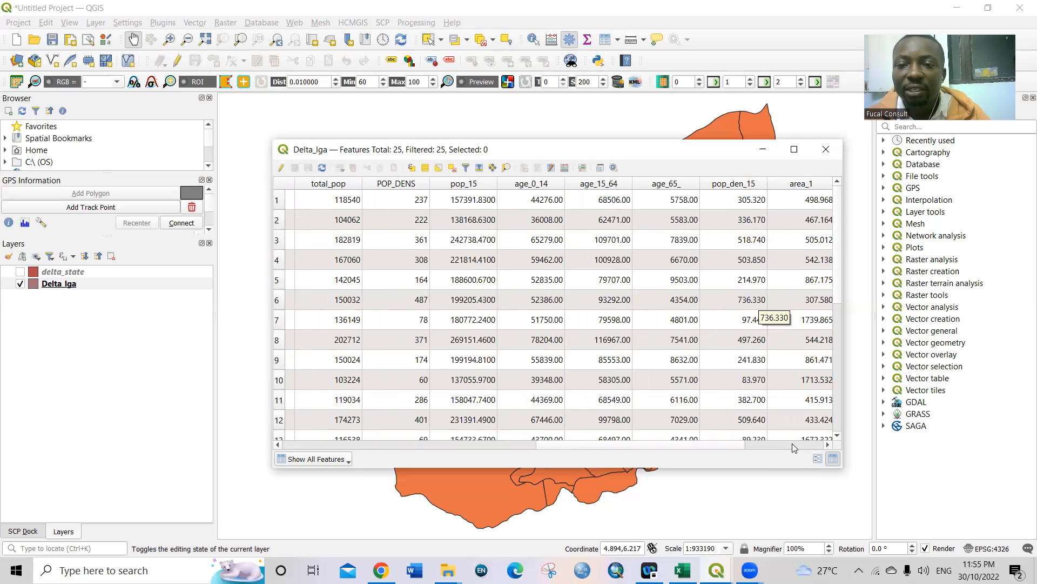
drag(830, 447, 829, 447)
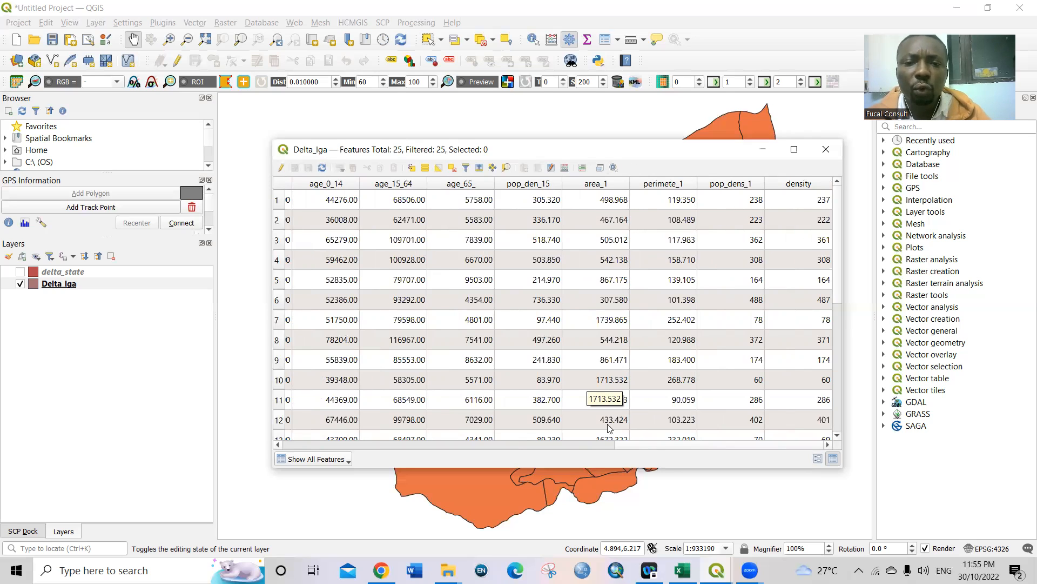
click(586, 450)
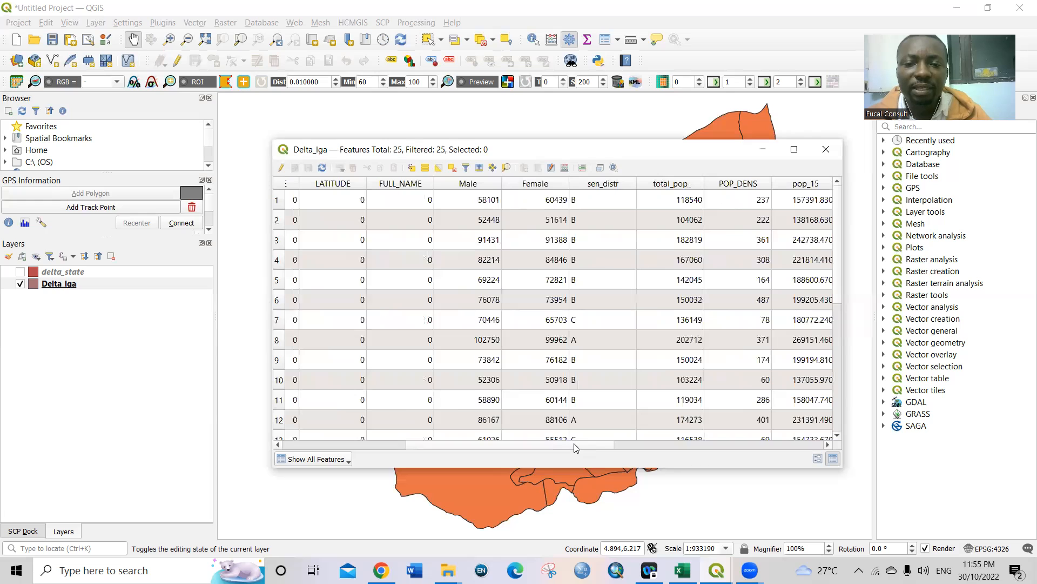
drag(548, 447, 420, 449)
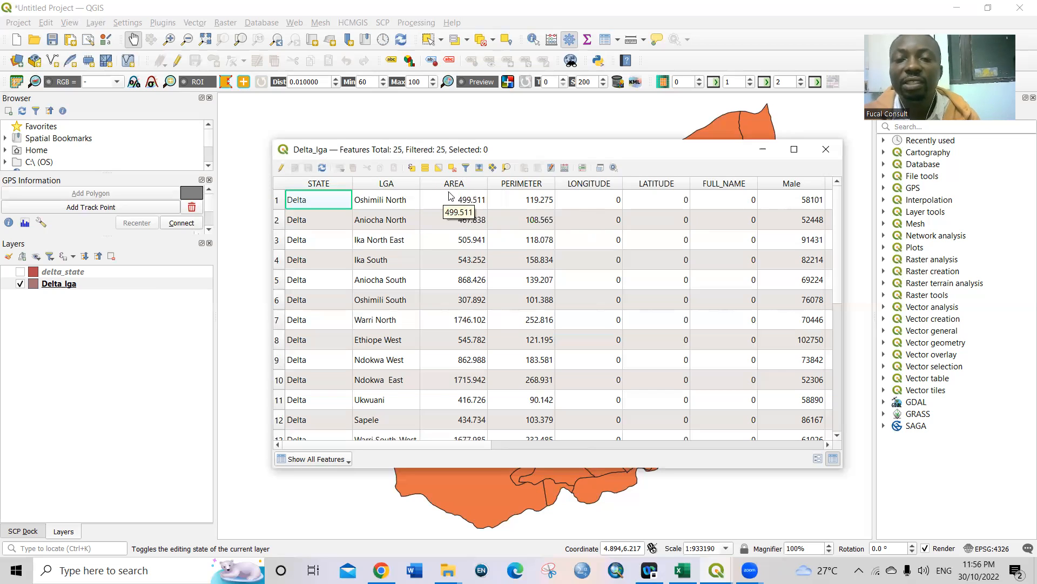
Enable editing on Delta_lga and add a decimal number (real) field named Area with precision 2
click(282, 169)
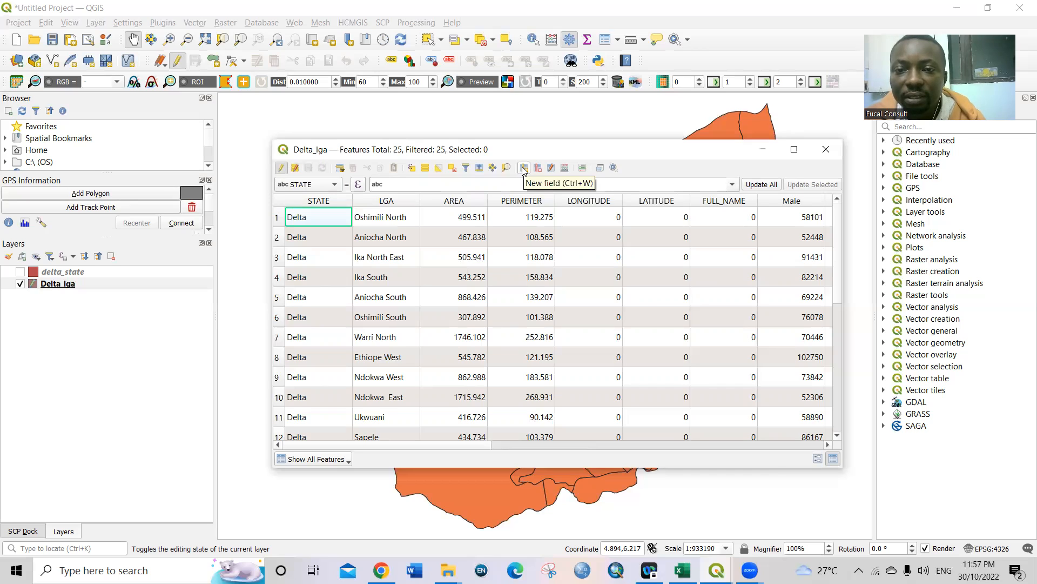
click(524, 169)
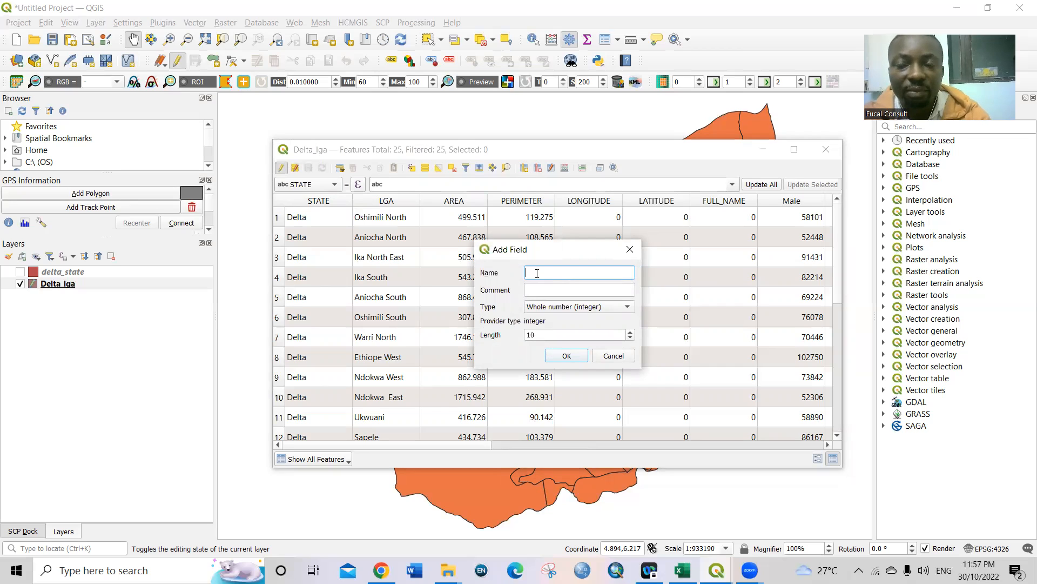
text(Area)
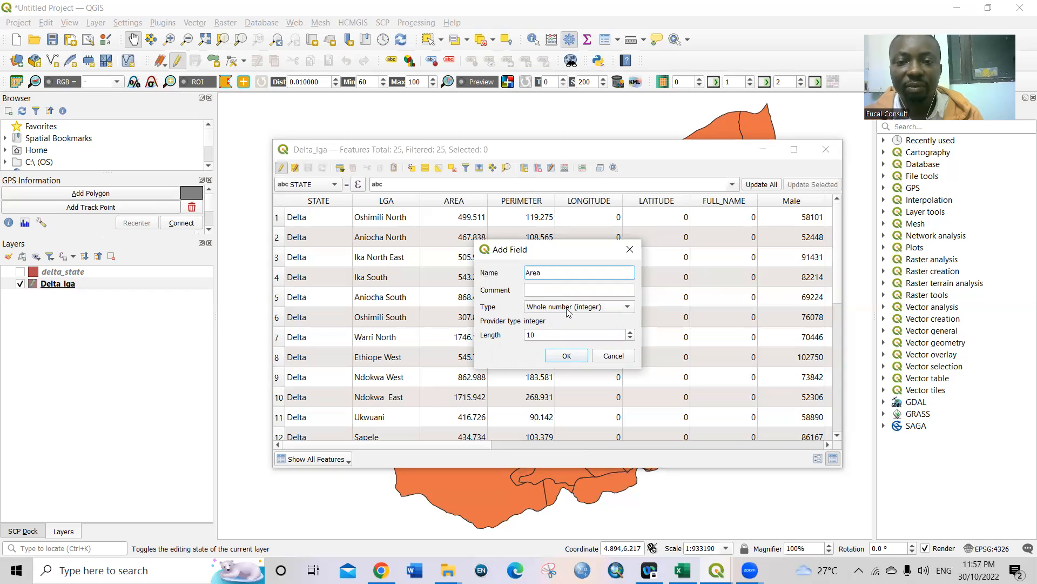
click(624, 312)
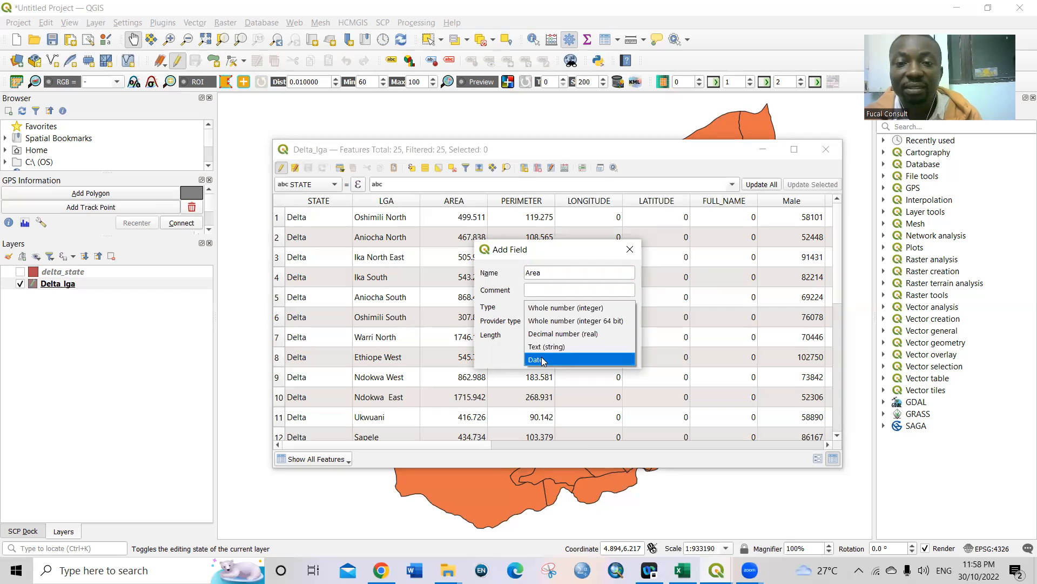
click(572, 335)
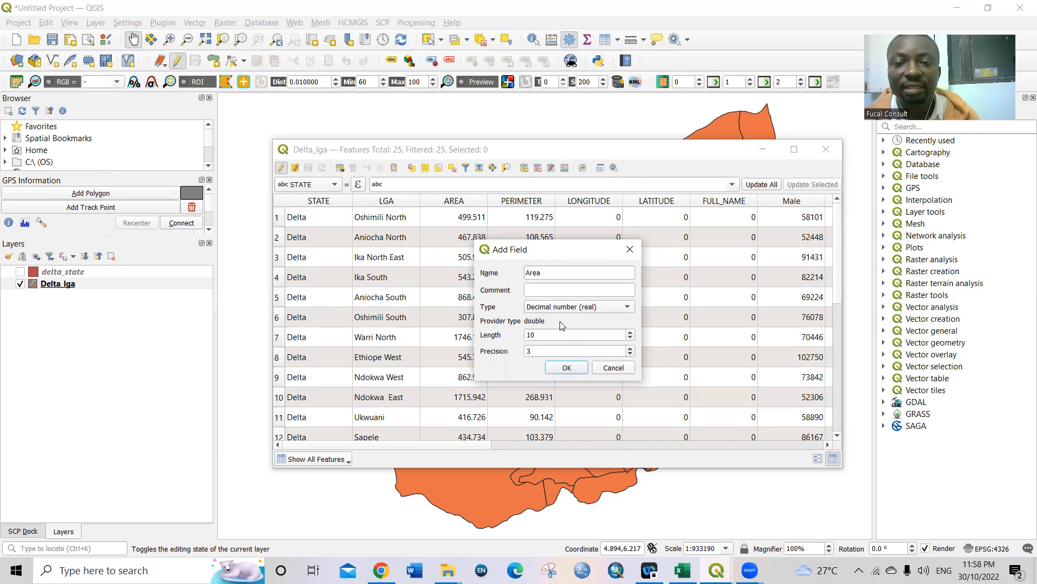
click(538, 350)
text(2)
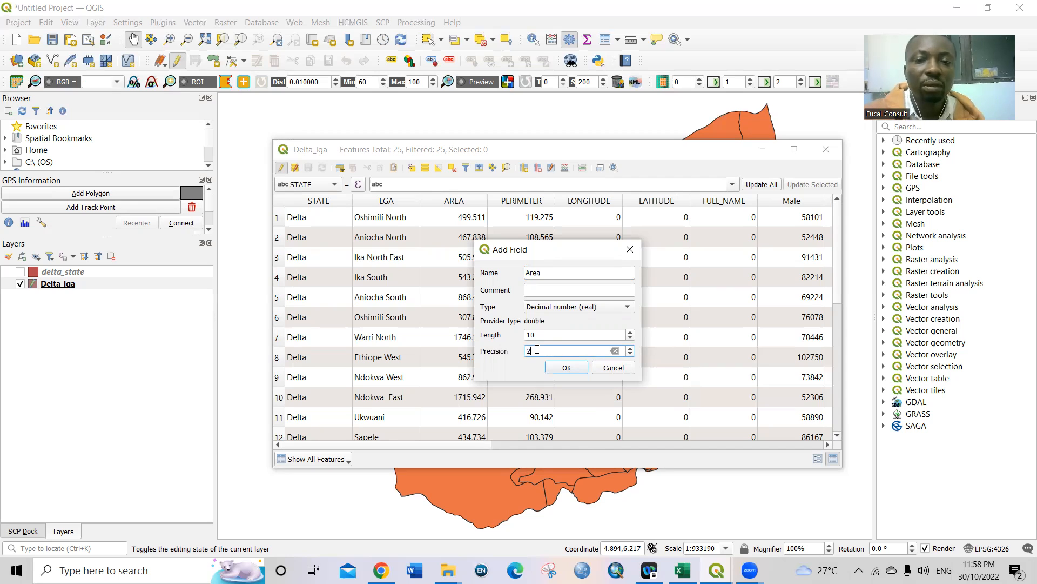
click(560, 368)
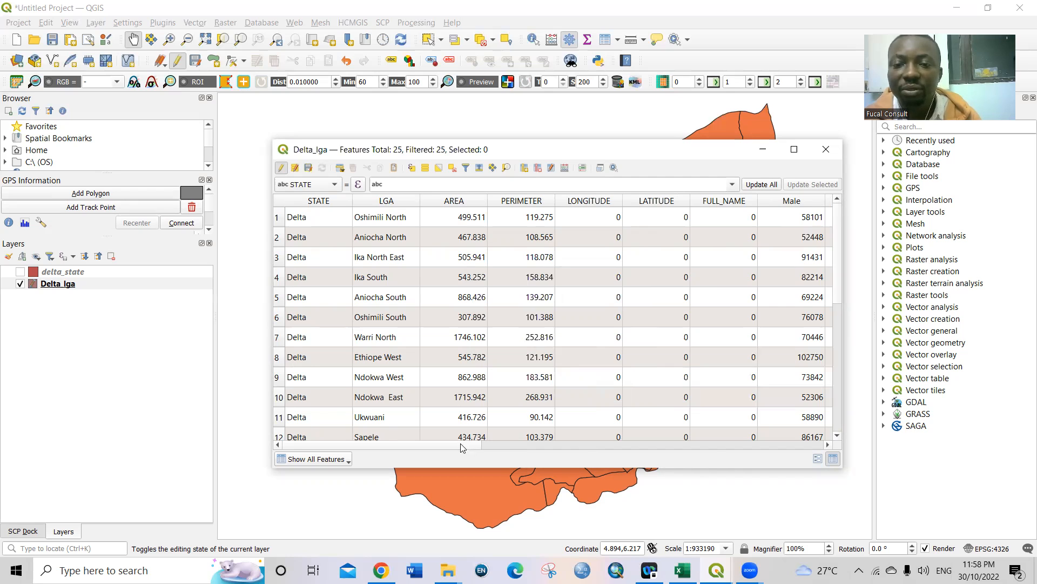
Enter 645.65 for the first row and 567.86 for the second row in the new Area field
drag(469, 449, 819, 449)
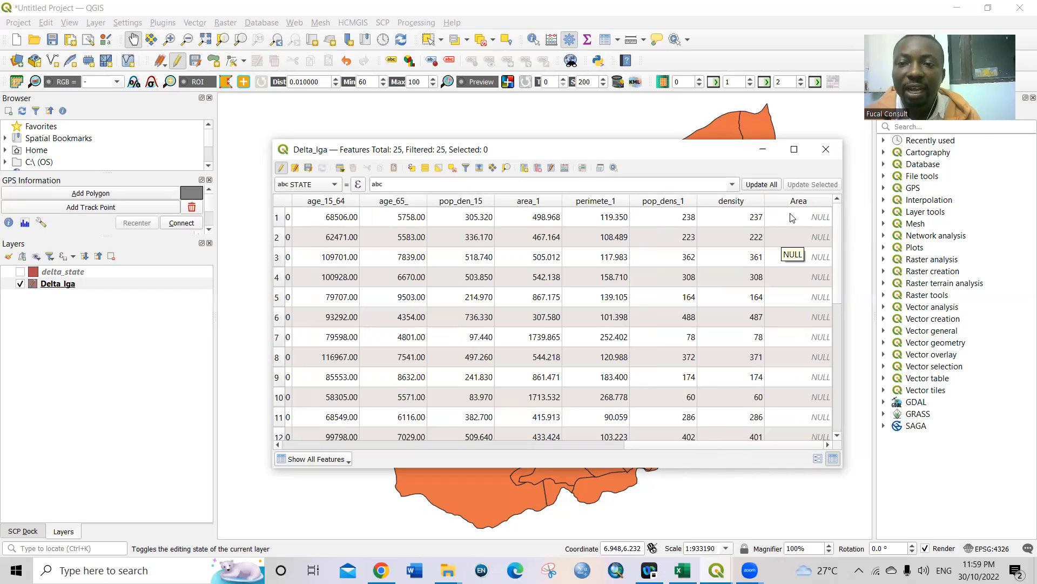
drag(737, 448, 363, 448)
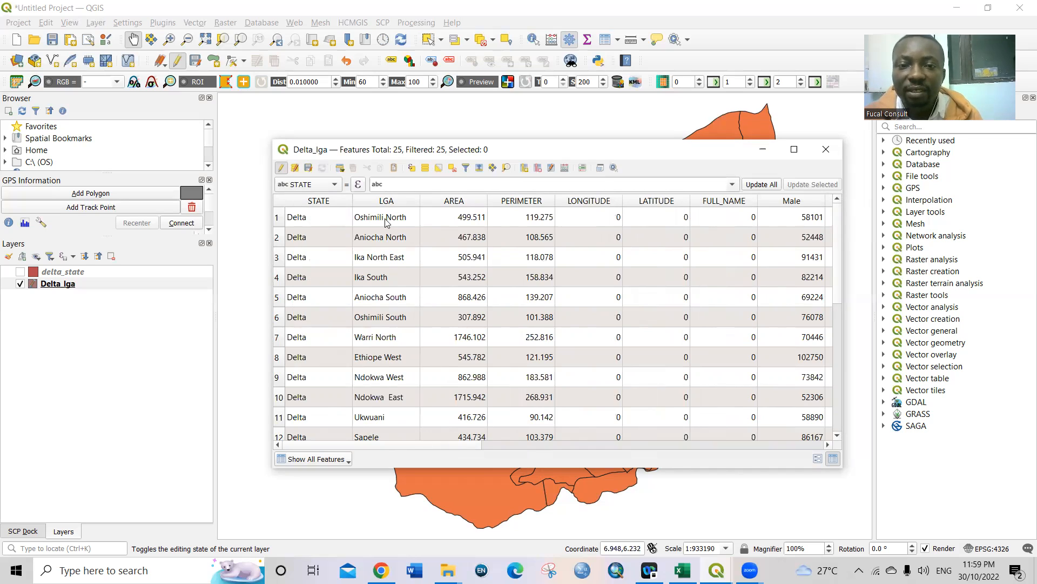
drag(456, 445, 811, 454)
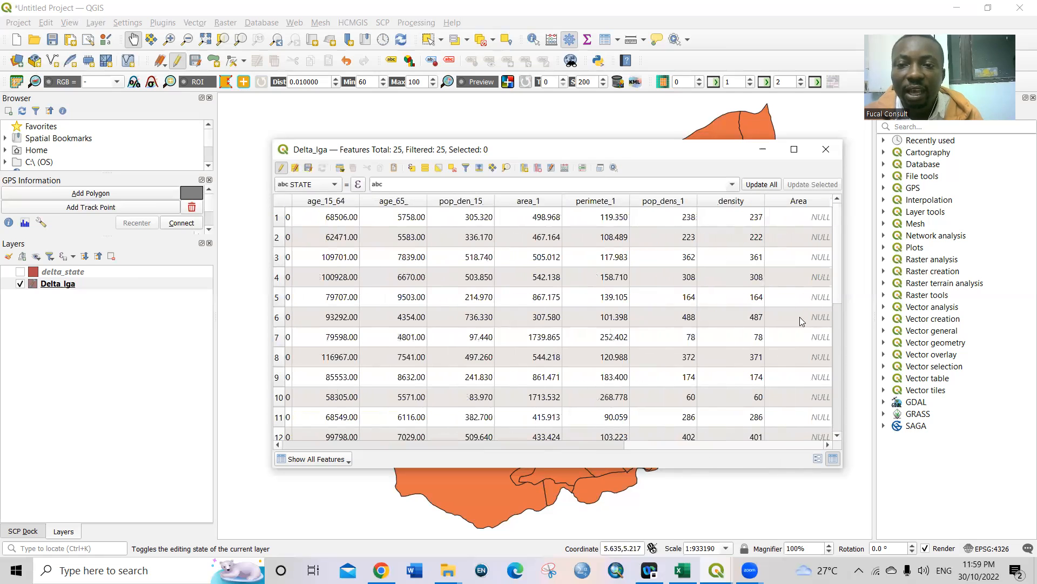
double_click(807, 217)
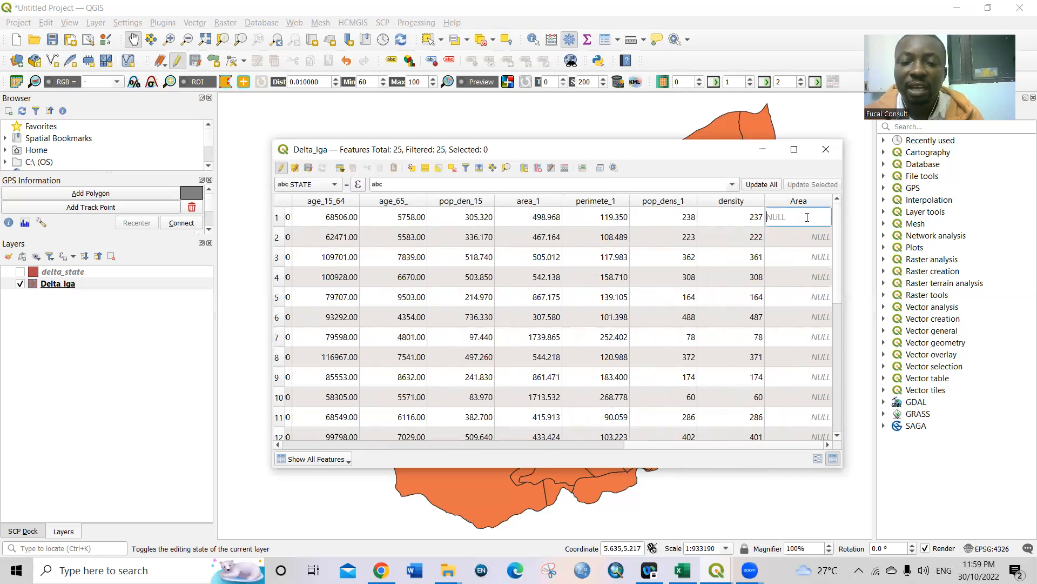
text(645)
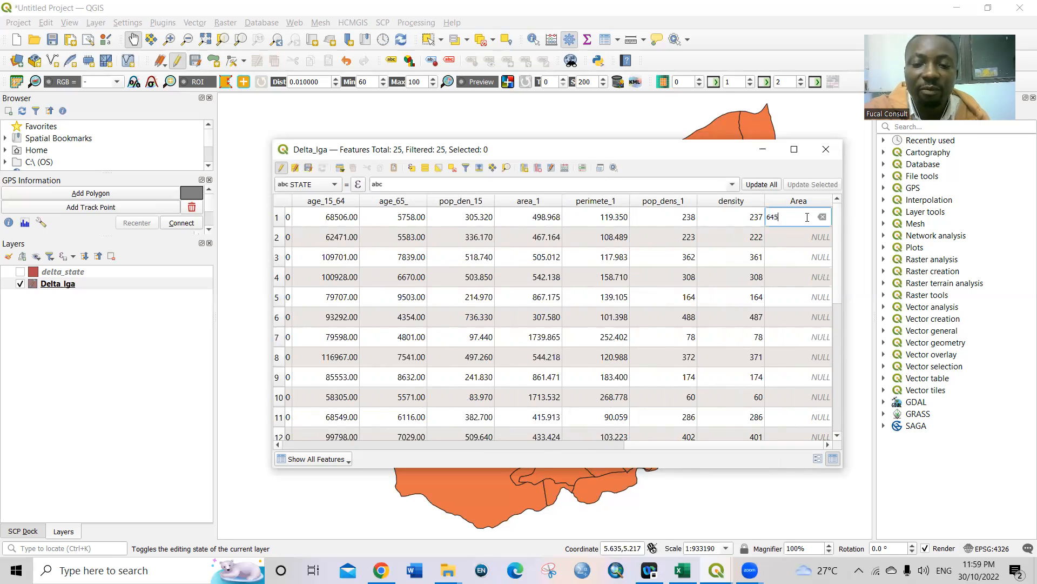
text(65)
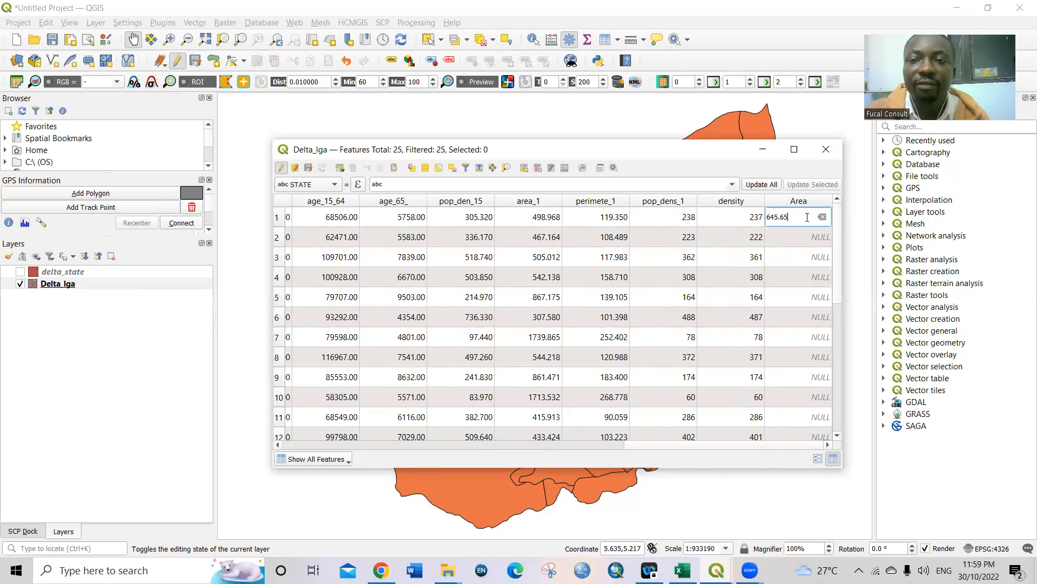
click(808, 236)
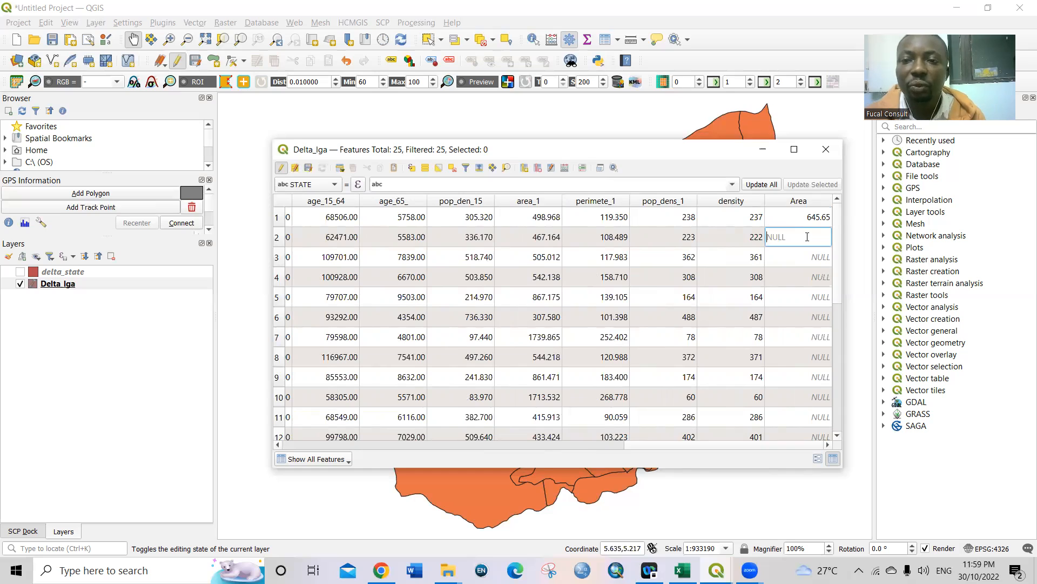
text(56)
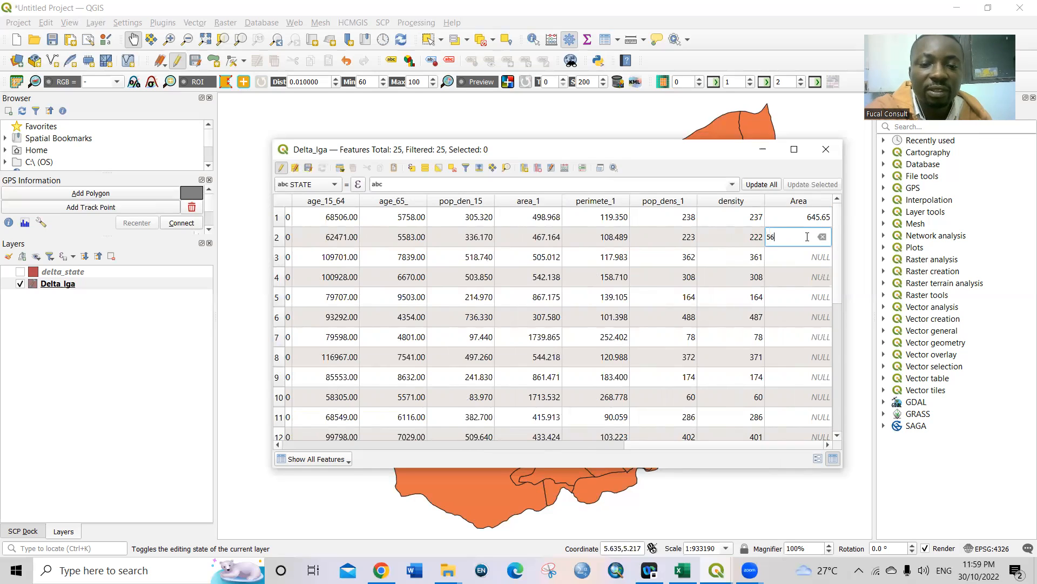
text(7.86)
click(796, 255)
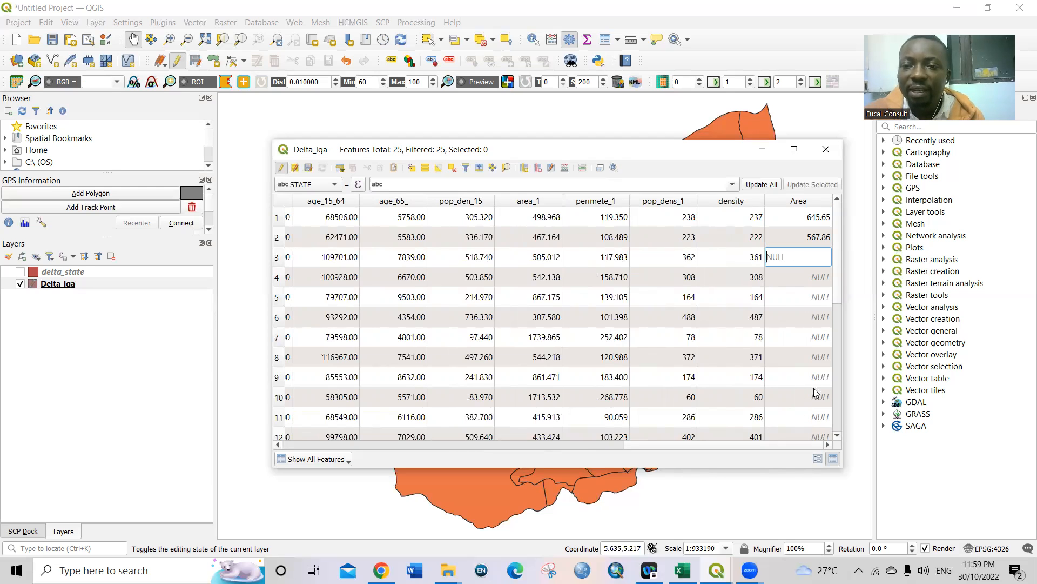
Stop editing the Delta_lga layer, discarding the unsaved changes, and close its attribute table
drag(839, 274, 839, 406)
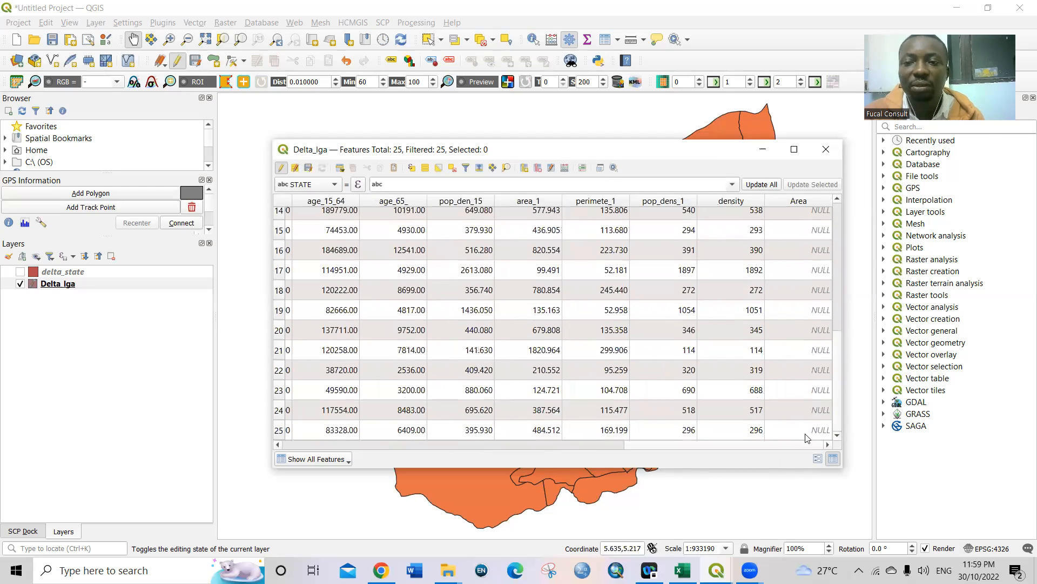
drag(839, 396, 836, 238)
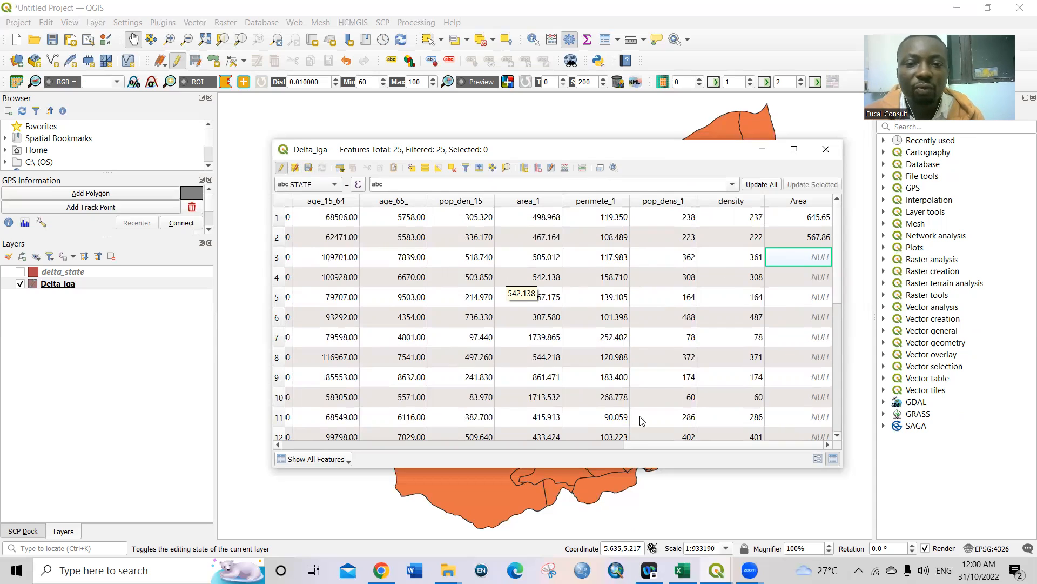
drag(635, 448, 287, 445)
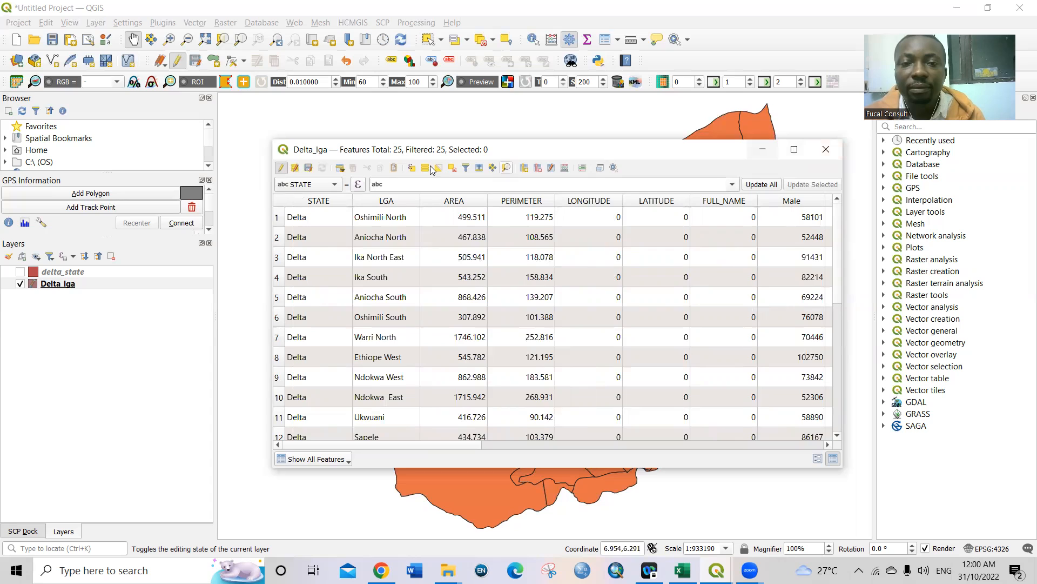
click(282, 168)
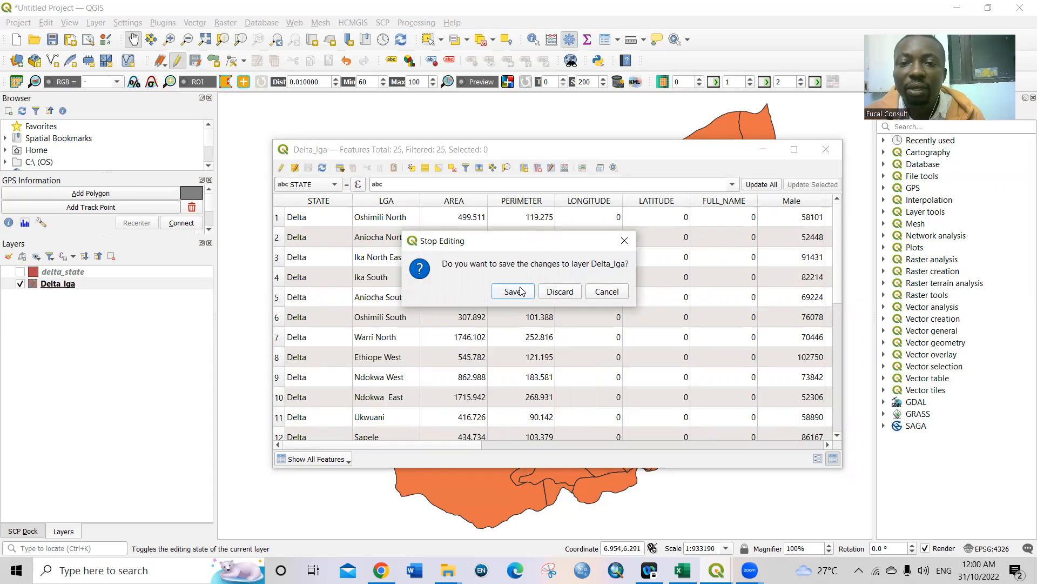
click(560, 293)
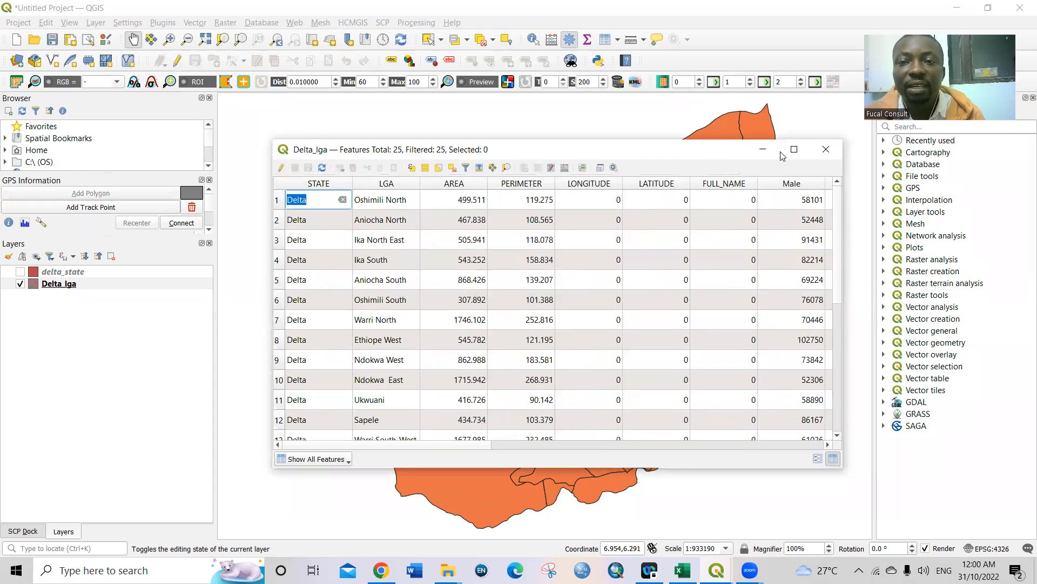
click(826, 150)
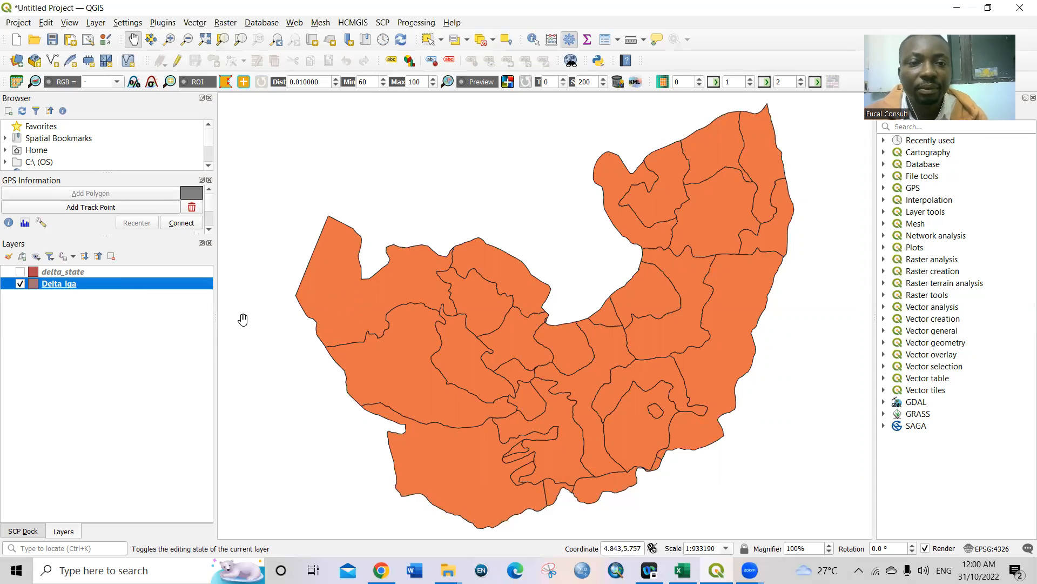
Enable single labels on the Delta_lga layer in its properties, using the LGA field as the label value
right_click(70, 287)
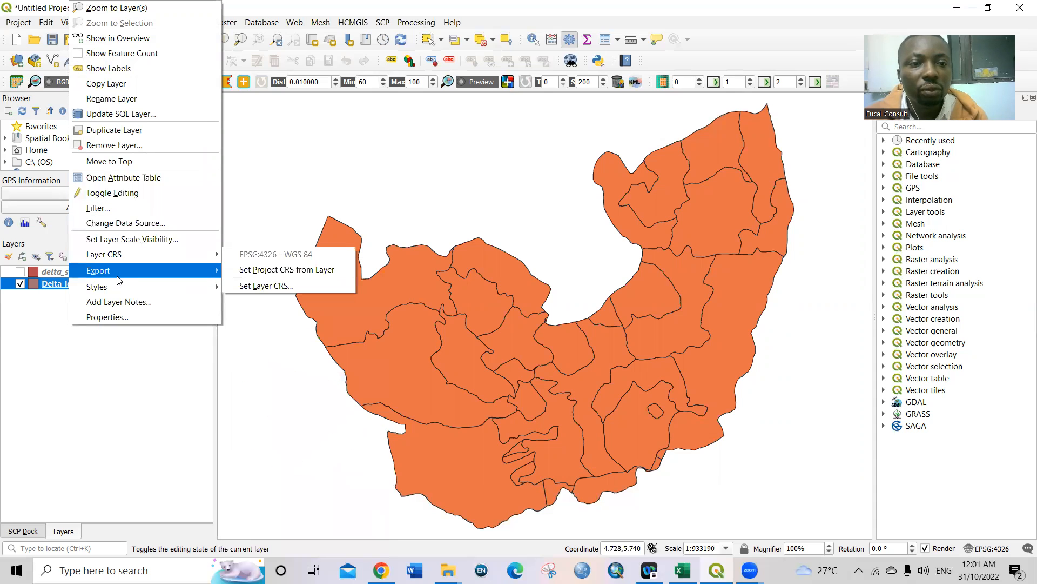
click(120, 318)
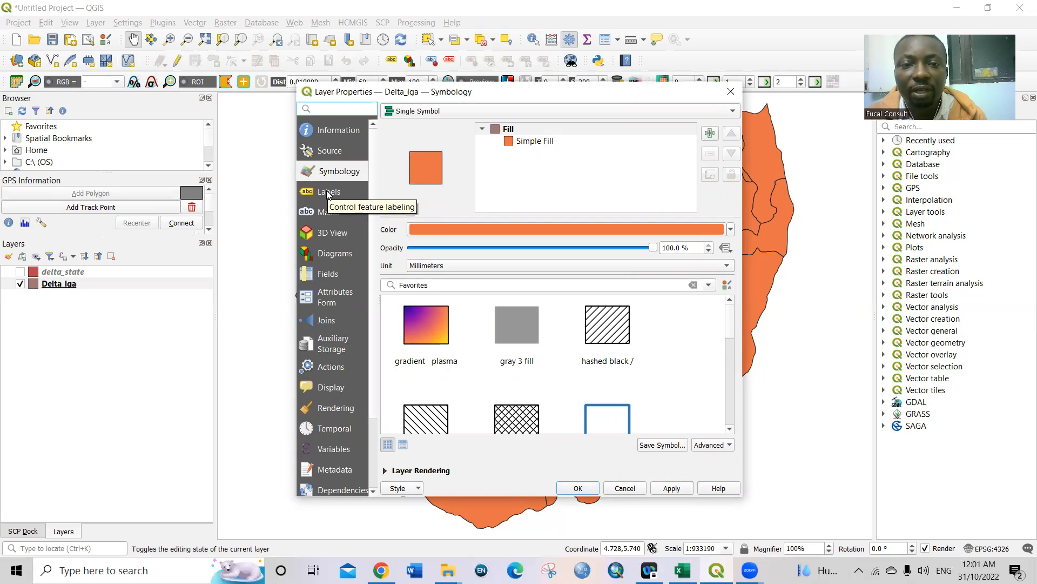
click(332, 194)
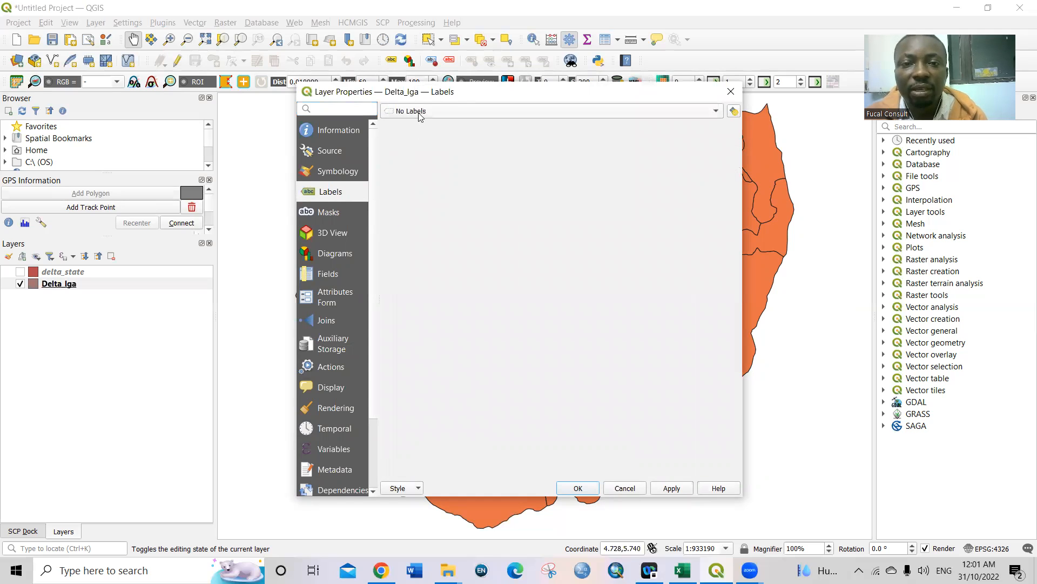
click(711, 112)
click(464, 125)
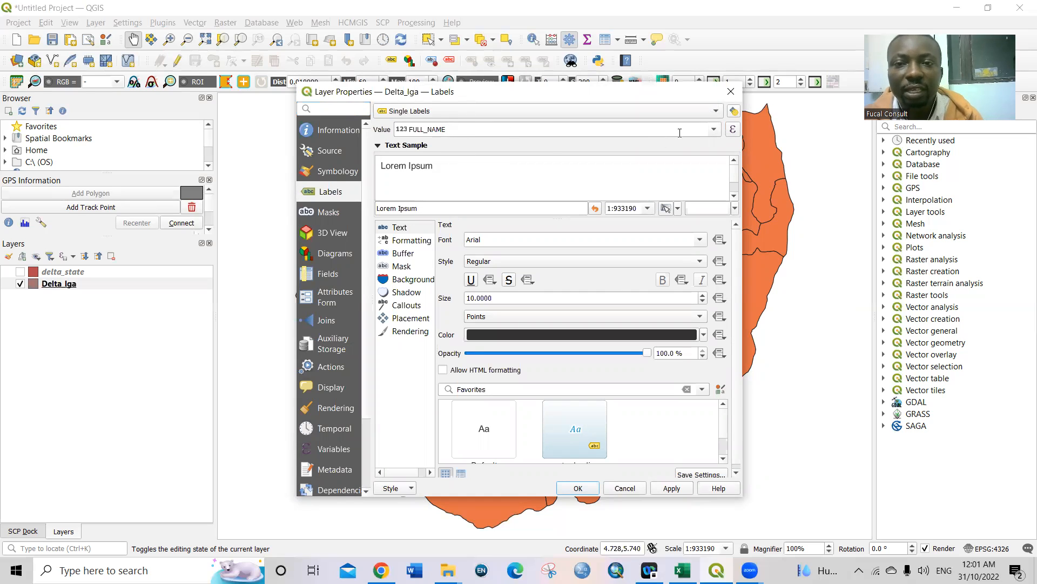
click(715, 131)
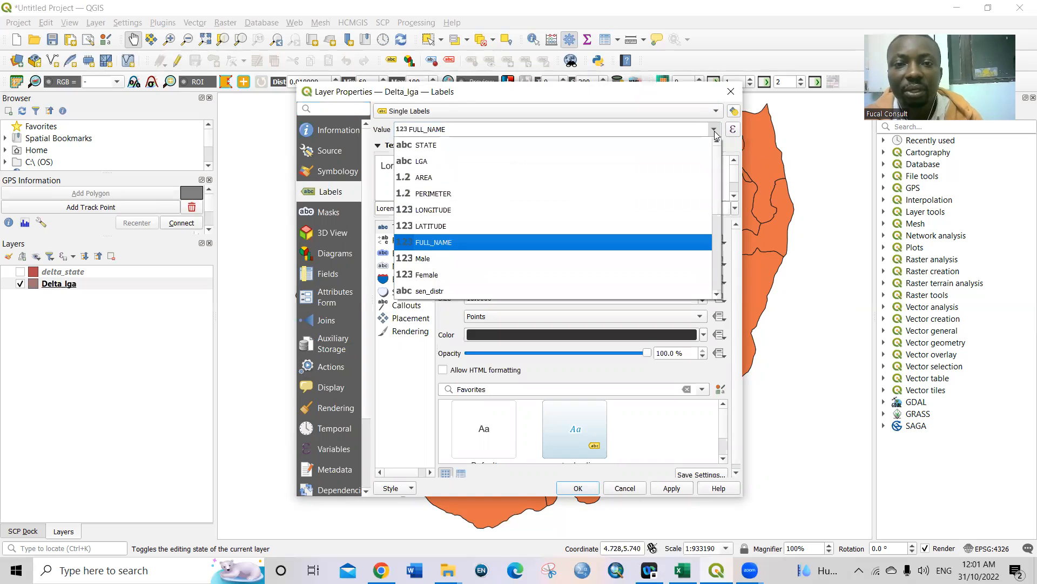
click(425, 162)
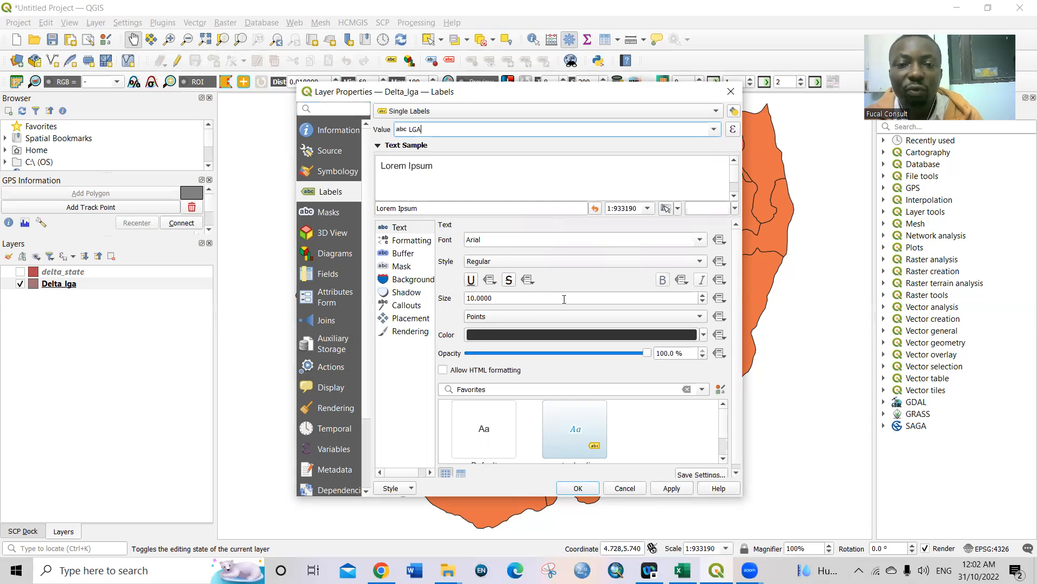
Set the Delta_lga label text size to 13 points and apply the labels to the map
click(702, 296)
click(703, 296)
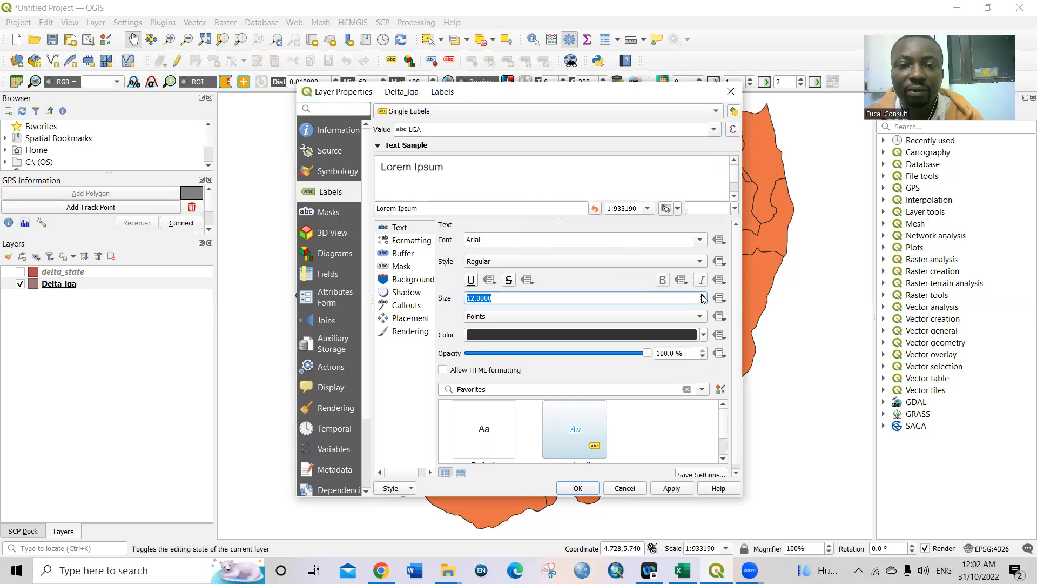
click(702, 295)
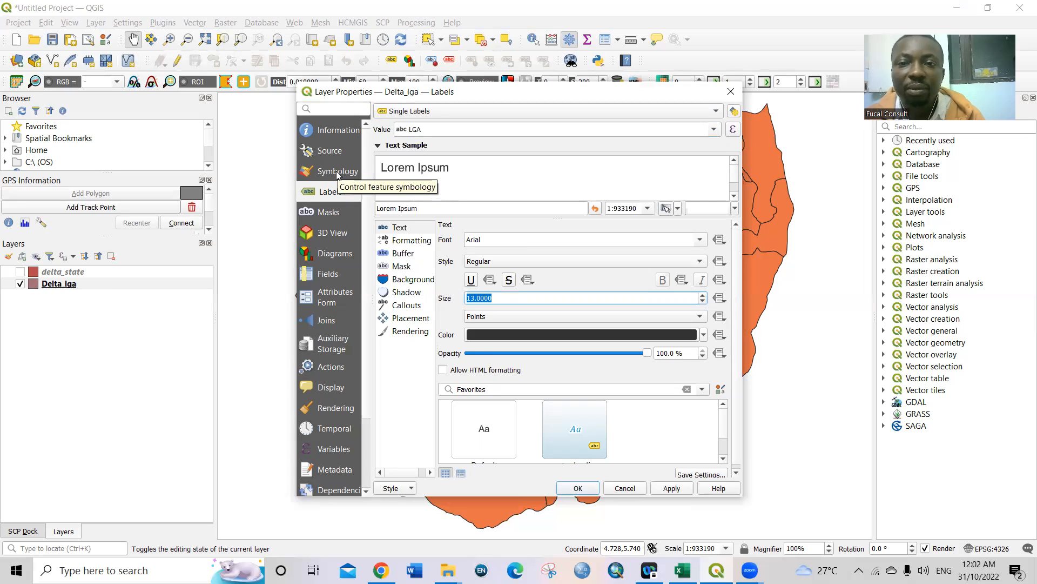
click(670, 489)
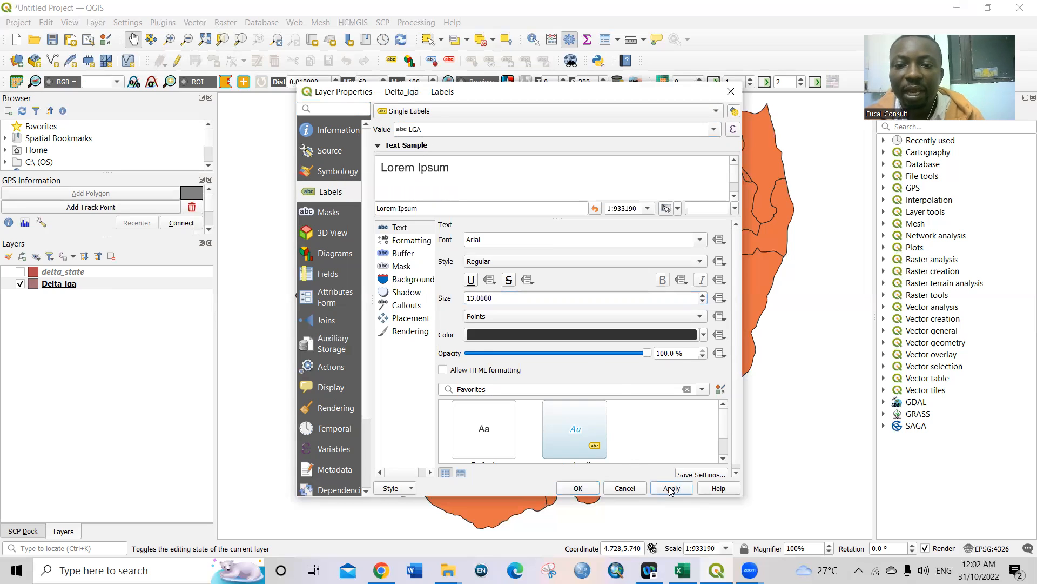
click(578, 488)
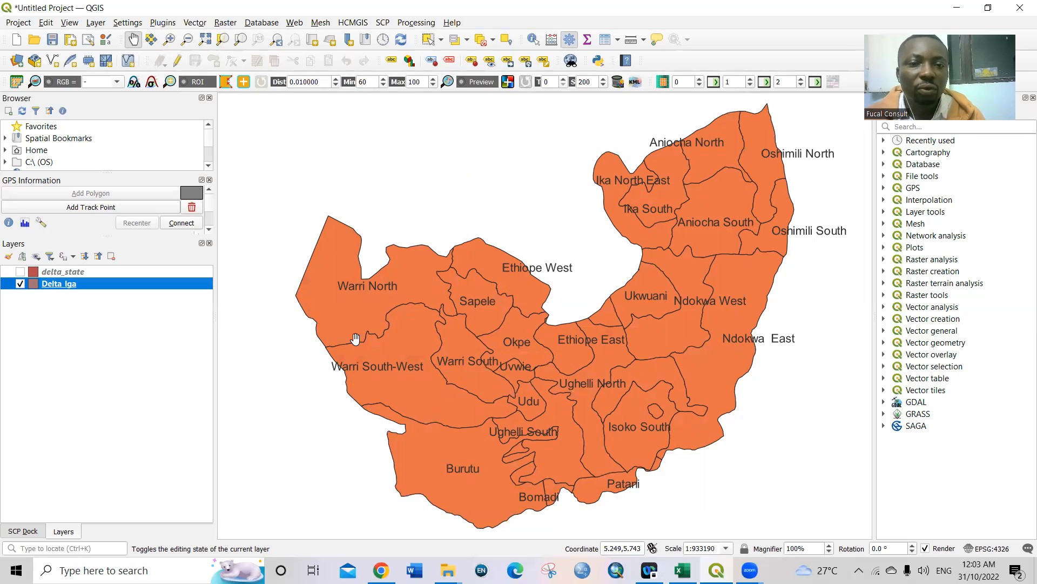
Open the symbology properties of the Delta_lga layer and change the renderer from Single Symbol to Graduated
right_click(59, 285)
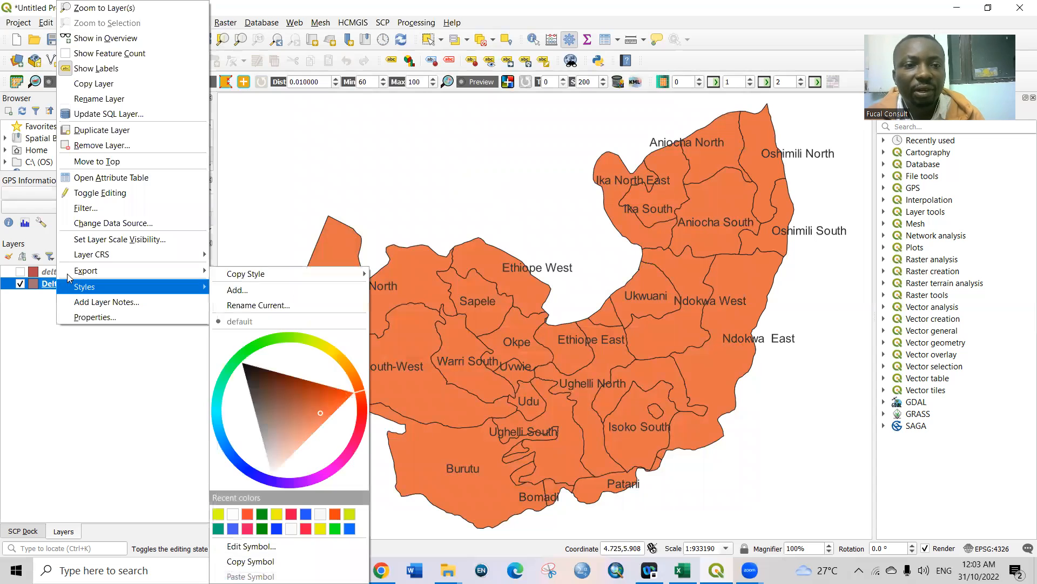
click(92, 319)
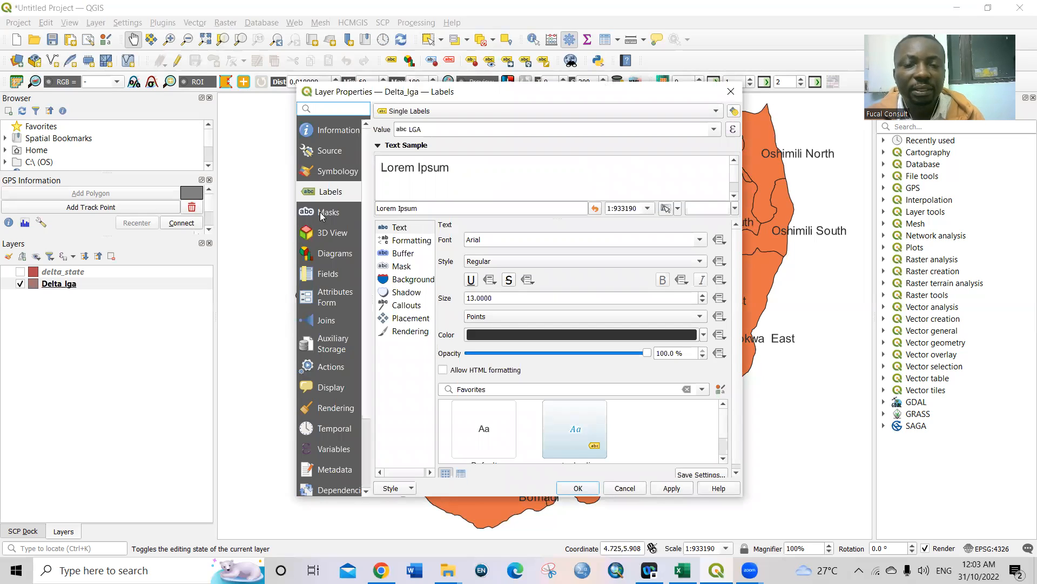
click(332, 174)
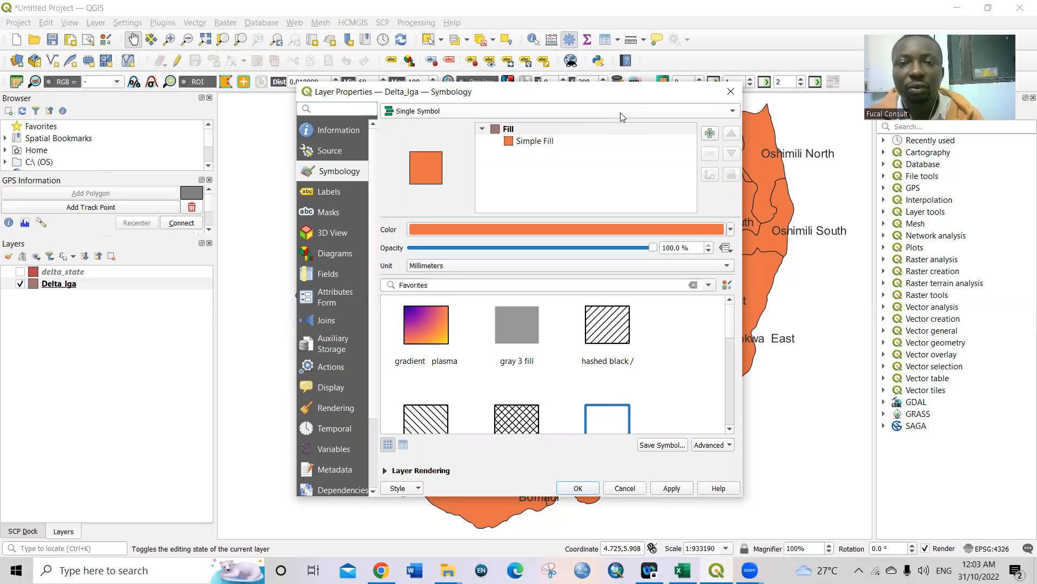
click(652, 113)
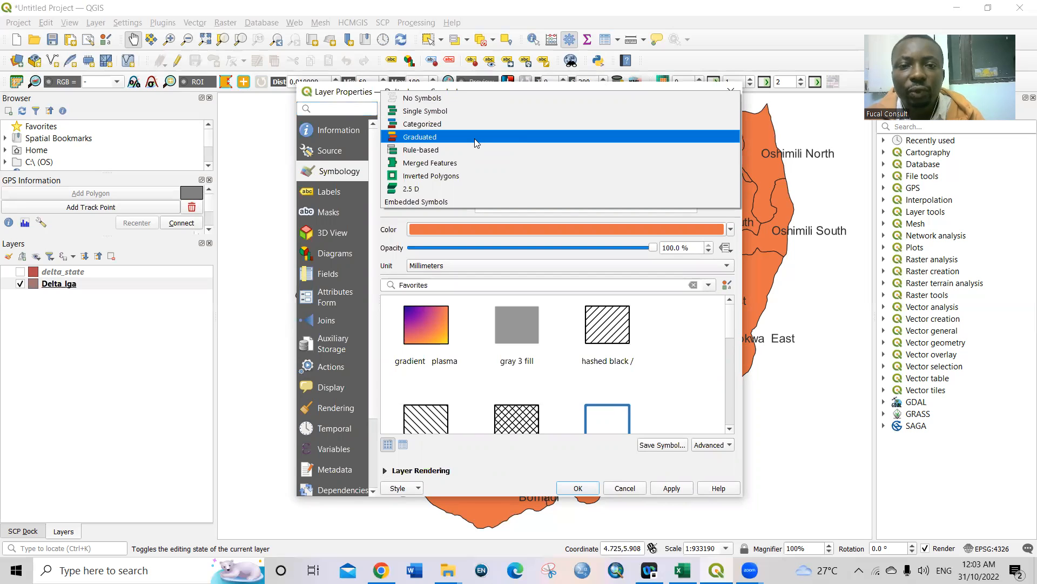
click(435, 137)
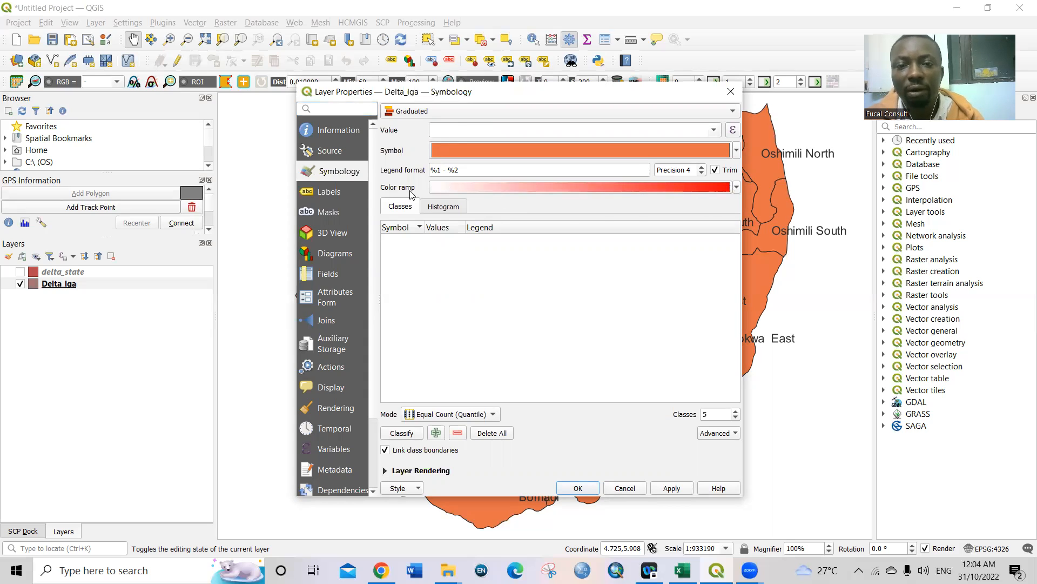
Try to classify the graduated symbology with the Spectral color ramp and no value field
click(737, 187)
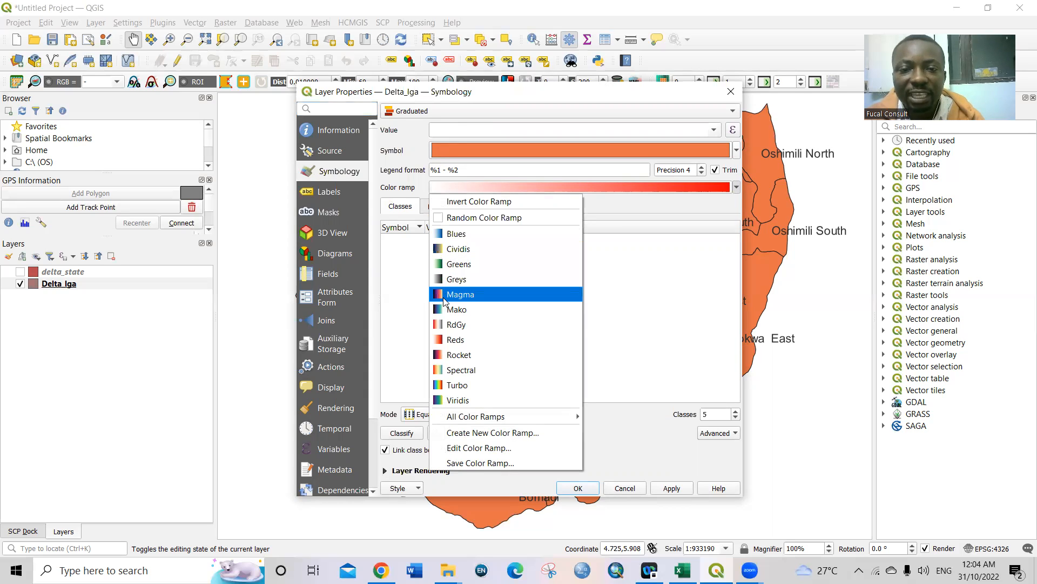
click(442, 371)
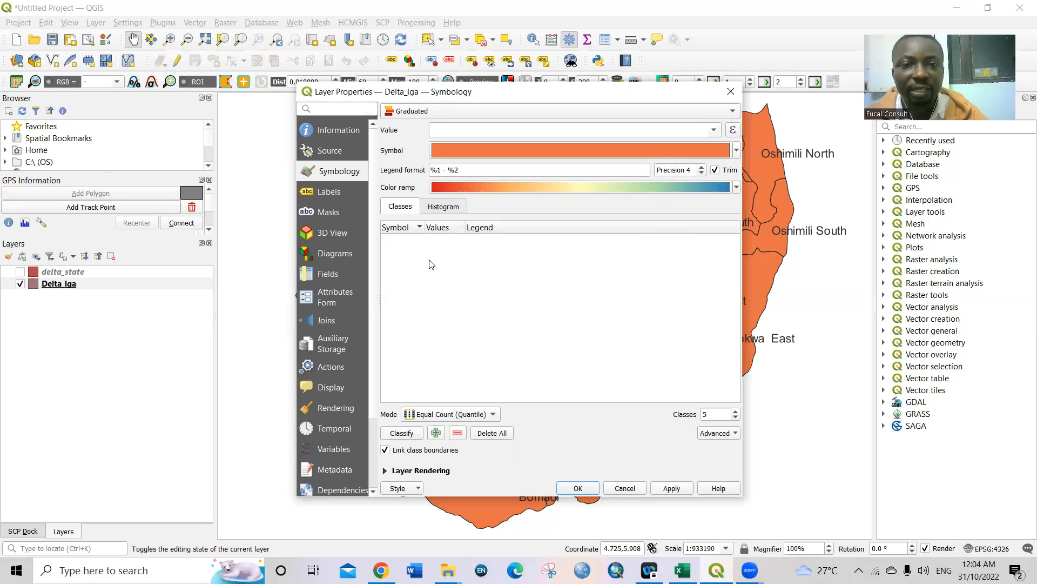
click(401, 434)
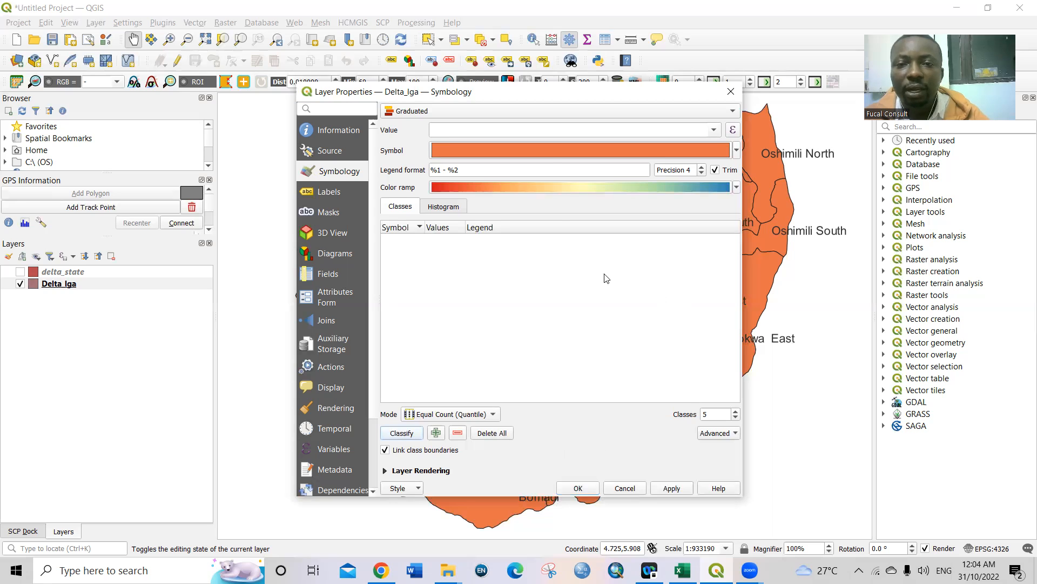
click(621, 52)
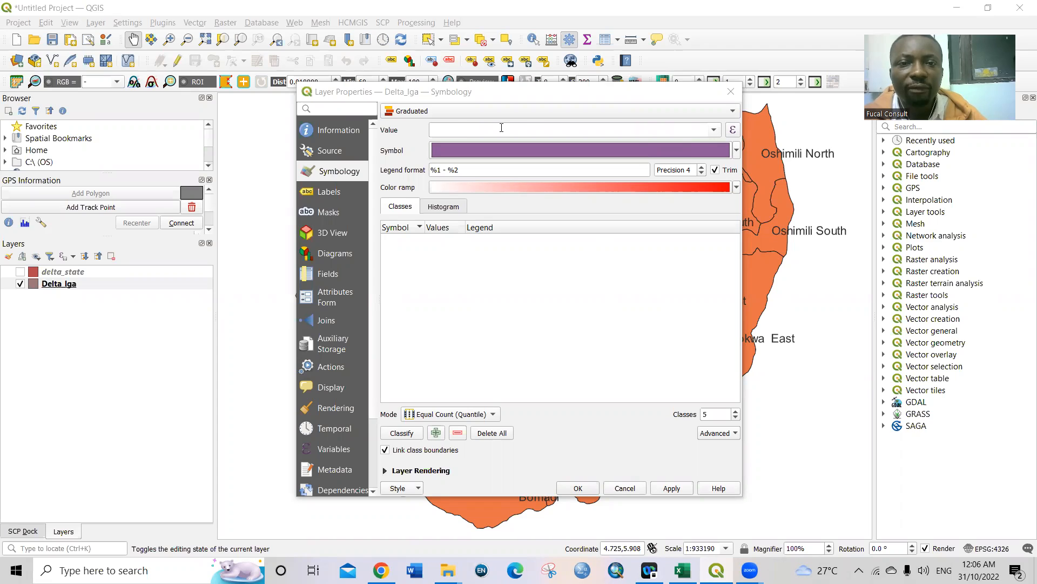
Keep the Graduated renderer for Delta_lga and set its value field to AREA
click(438, 111)
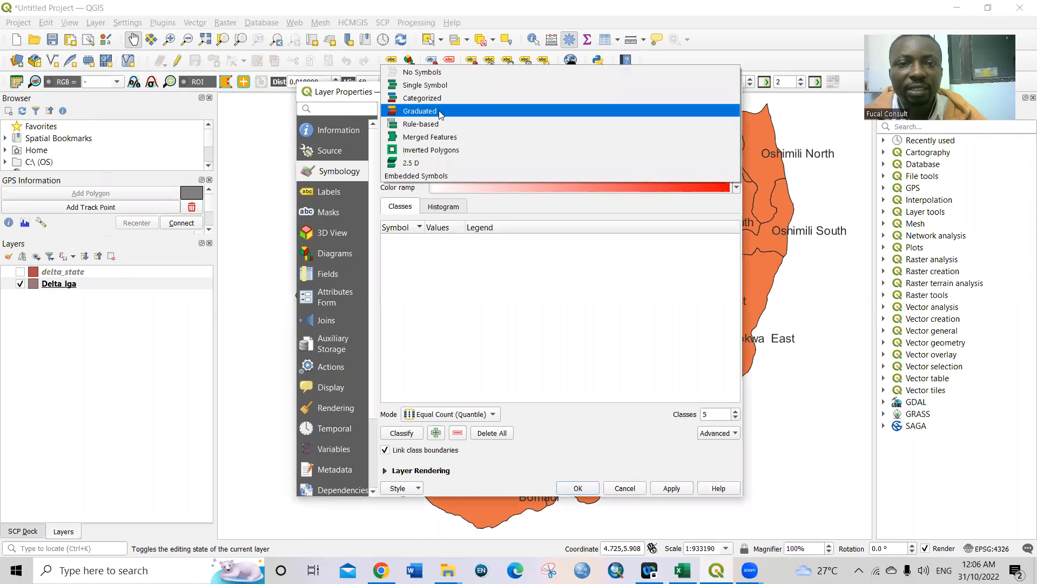
click(440, 111)
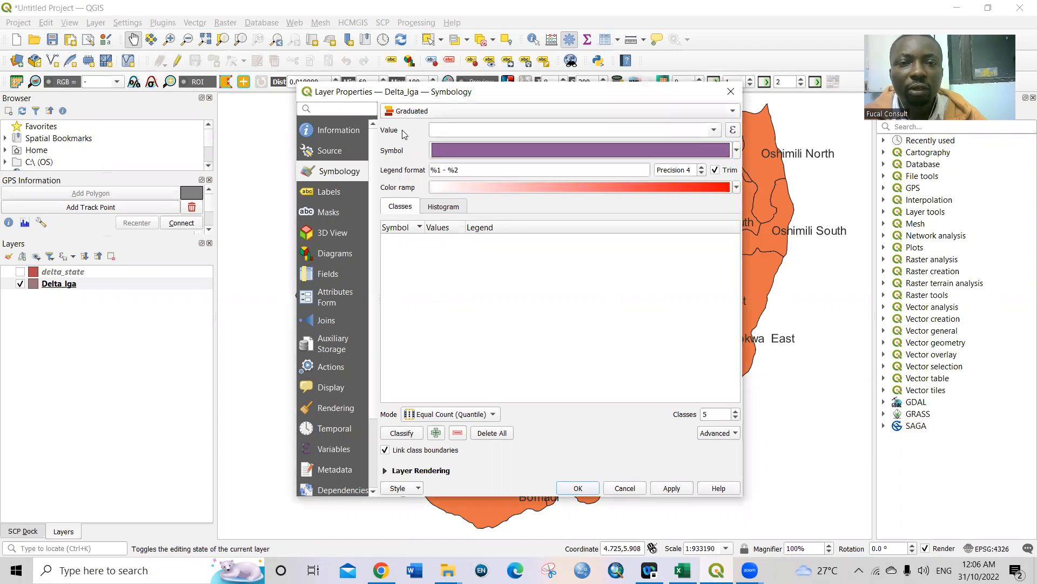
click(714, 130)
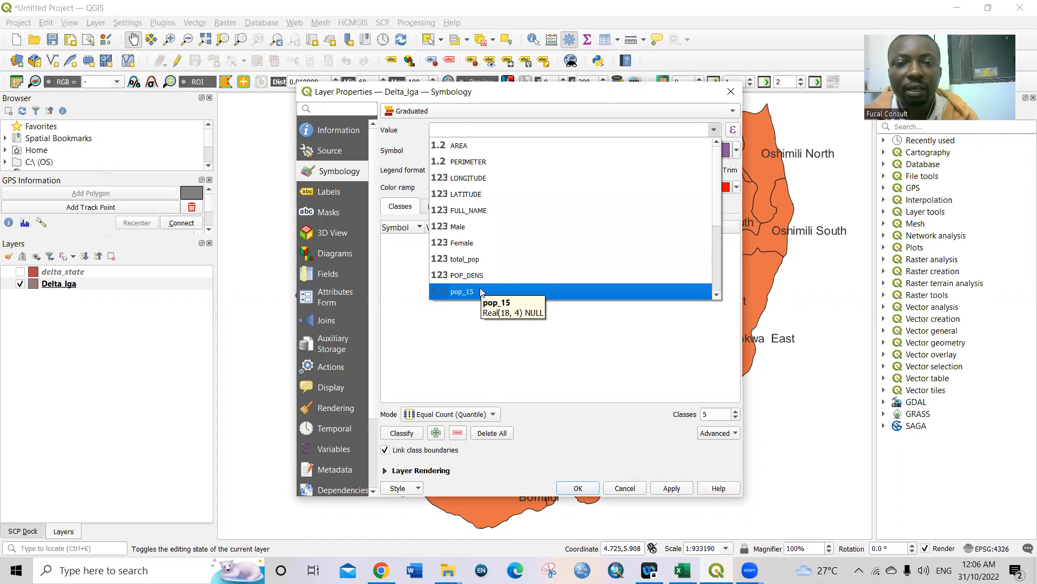
click(473, 147)
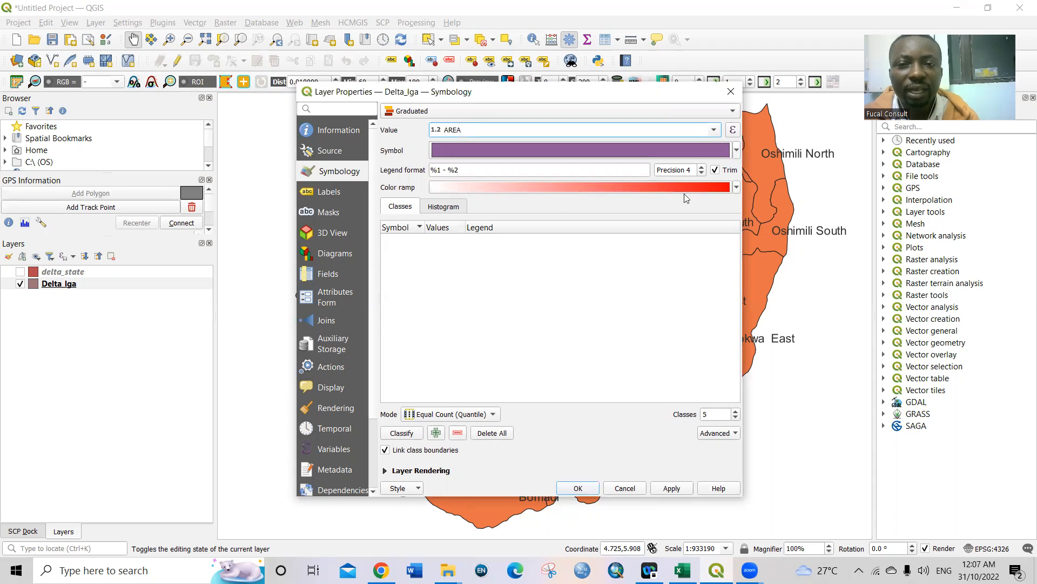
Choose the Spectral color ramp and classify the AREA values into 6 Equal Count (Quantile) classes
click(736, 187)
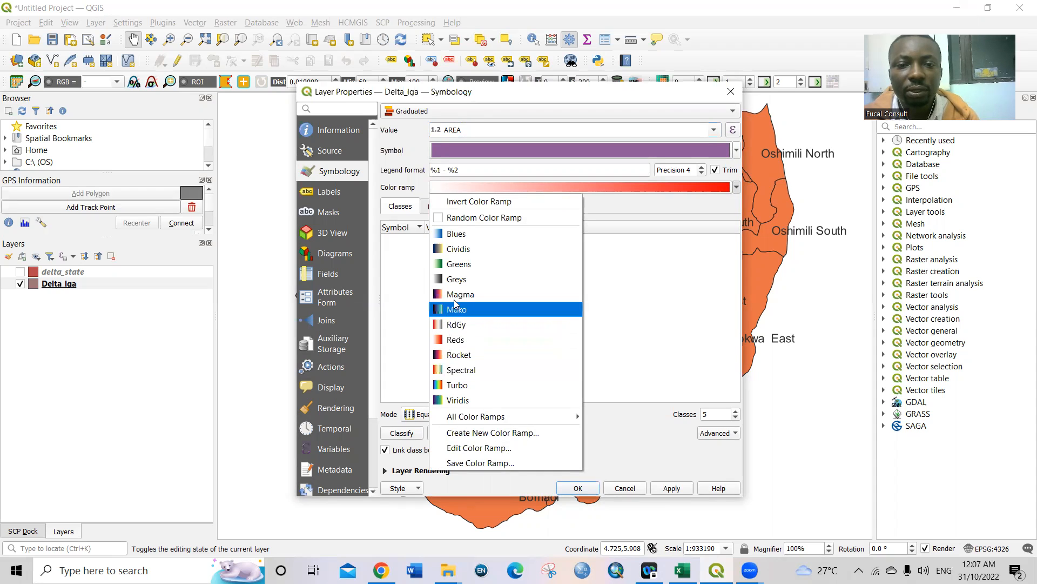
click(455, 326)
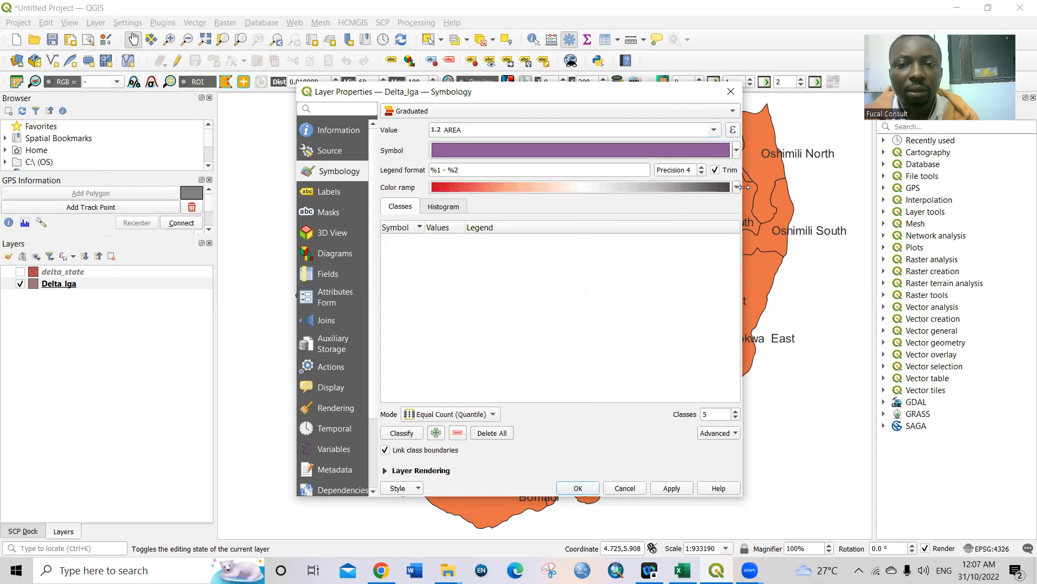
click(736, 187)
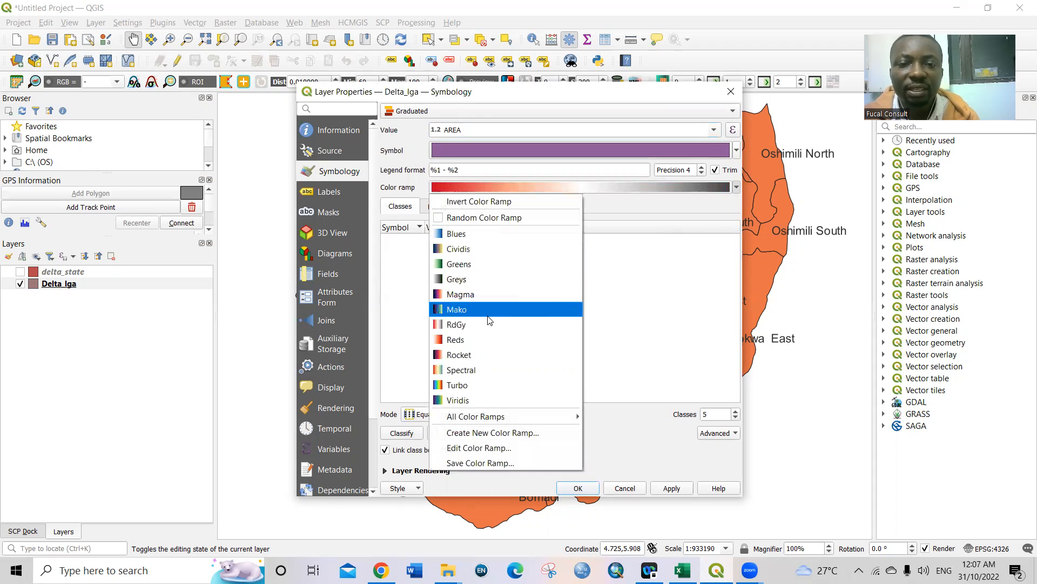
click(462, 371)
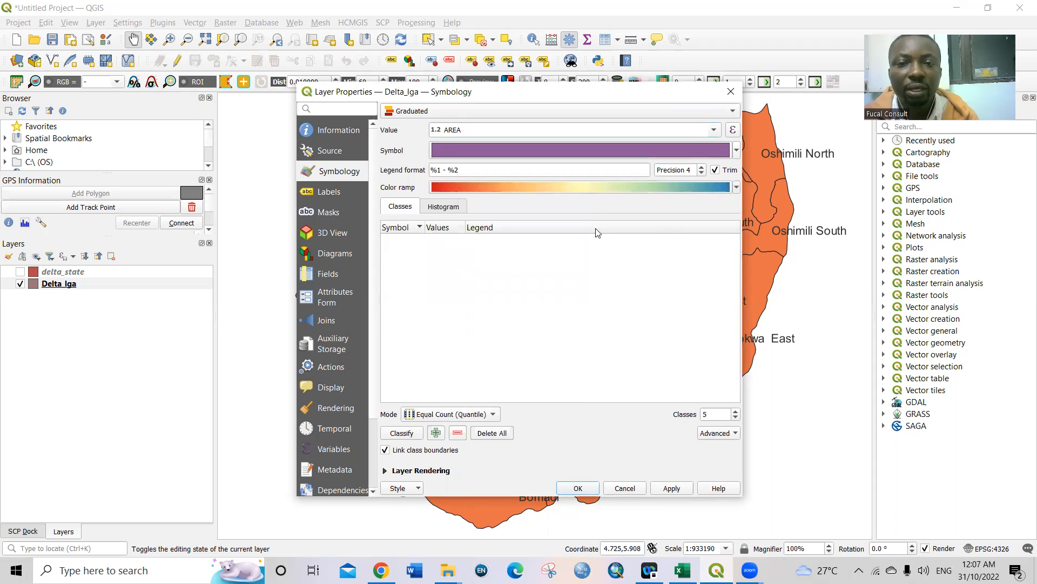
click(402, 433)
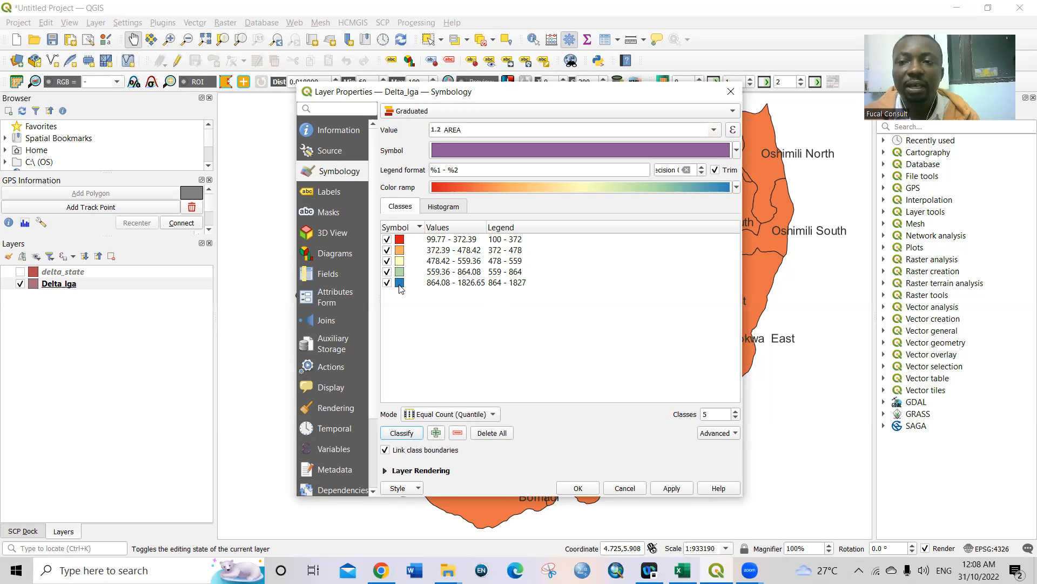
click(736, 413)
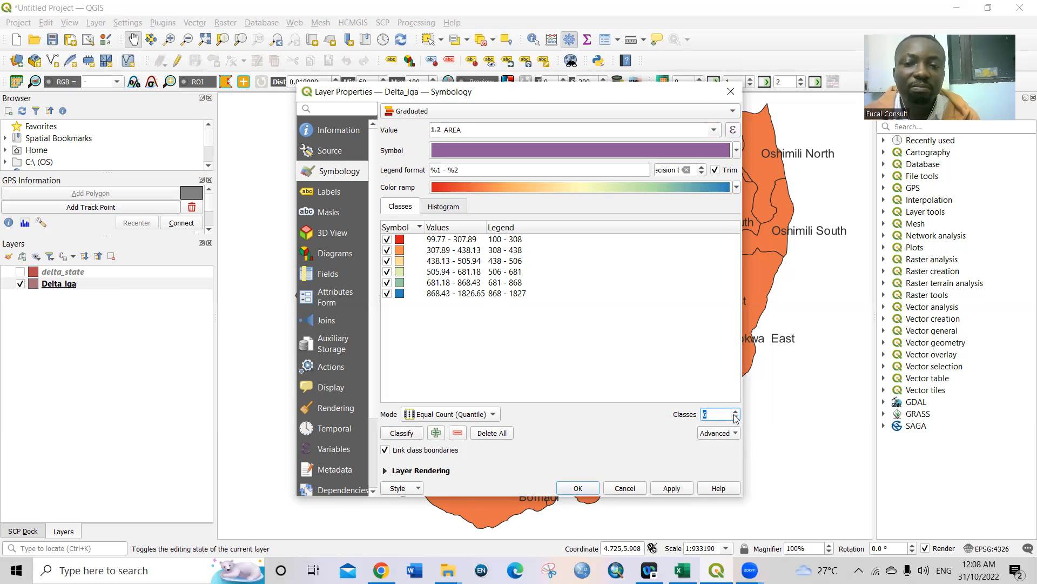
Apply the six-class graduated AREA symbology to the Delta_lga layer and close its properties
click(680, 428)
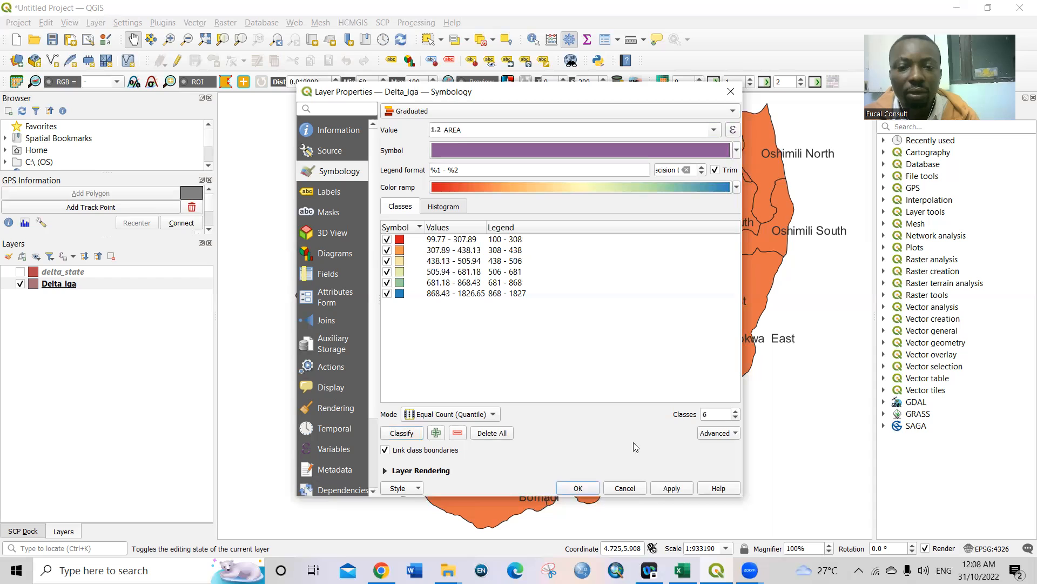
click(671, 488)
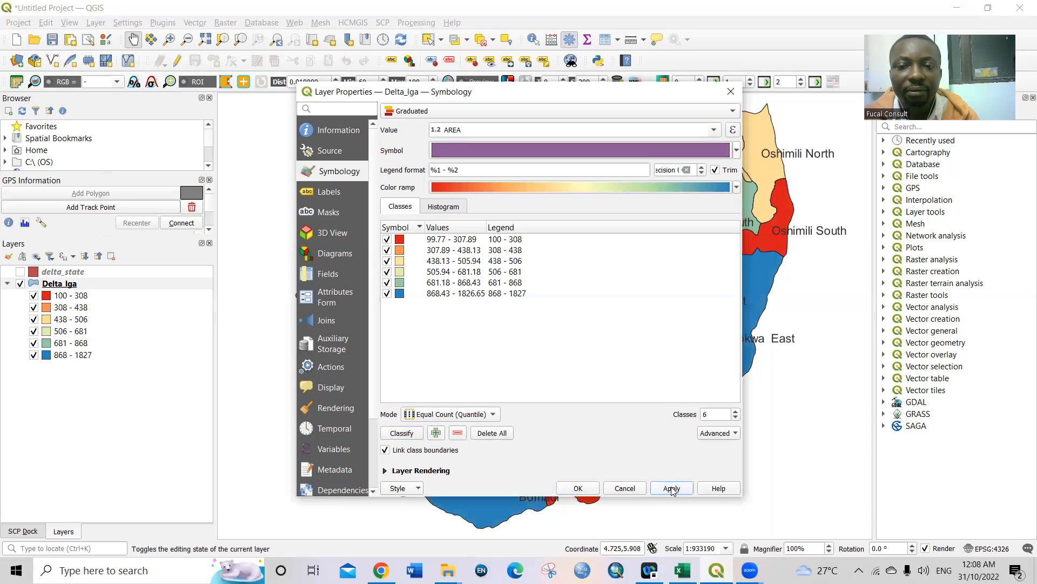
click(577, 489)
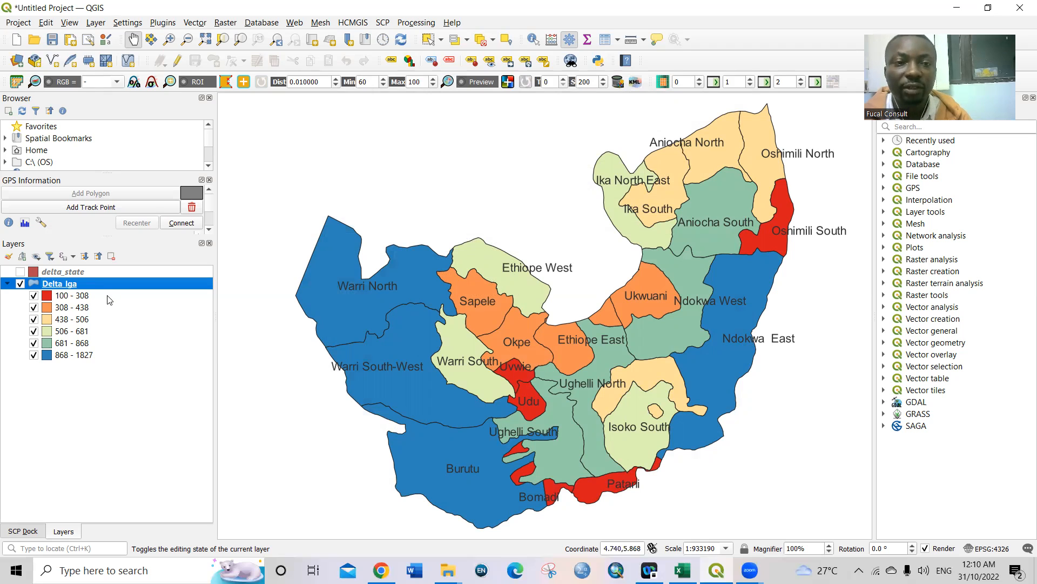
Create a new print layout titled "Area" for the project
click(24, 26)
mouse_move(40, 222)
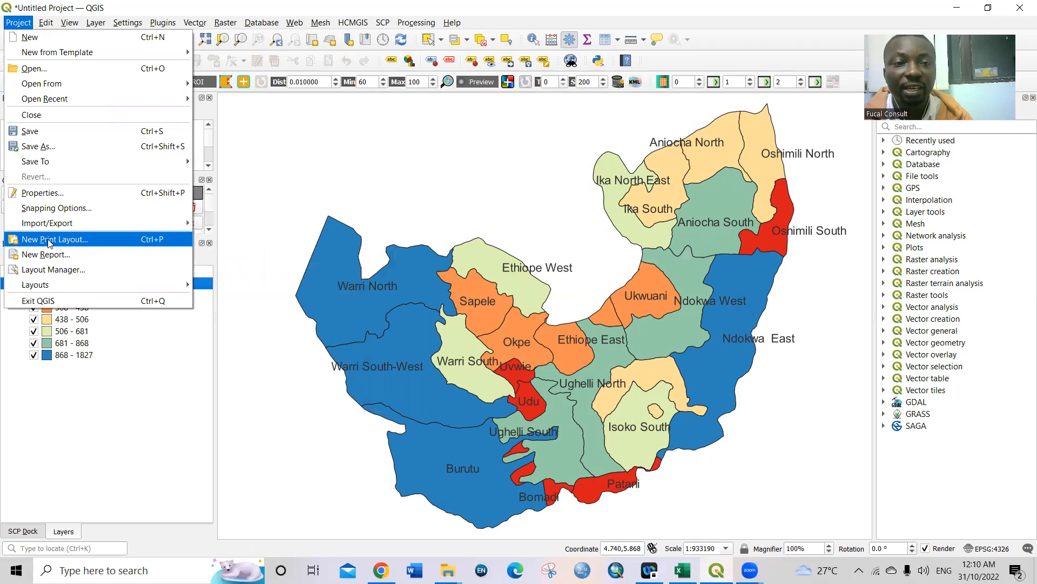
click(49, 240)
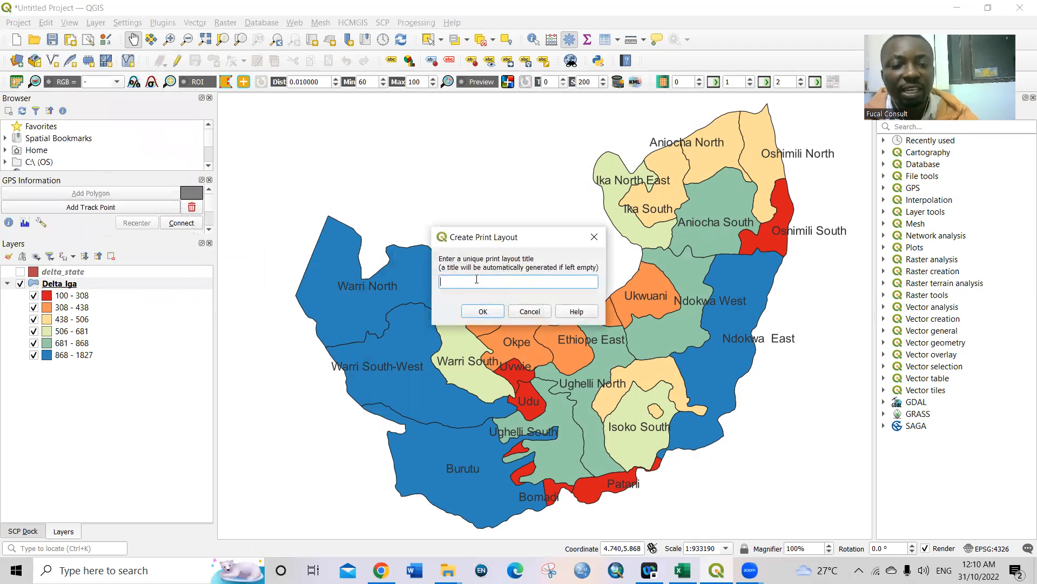
text(Area)
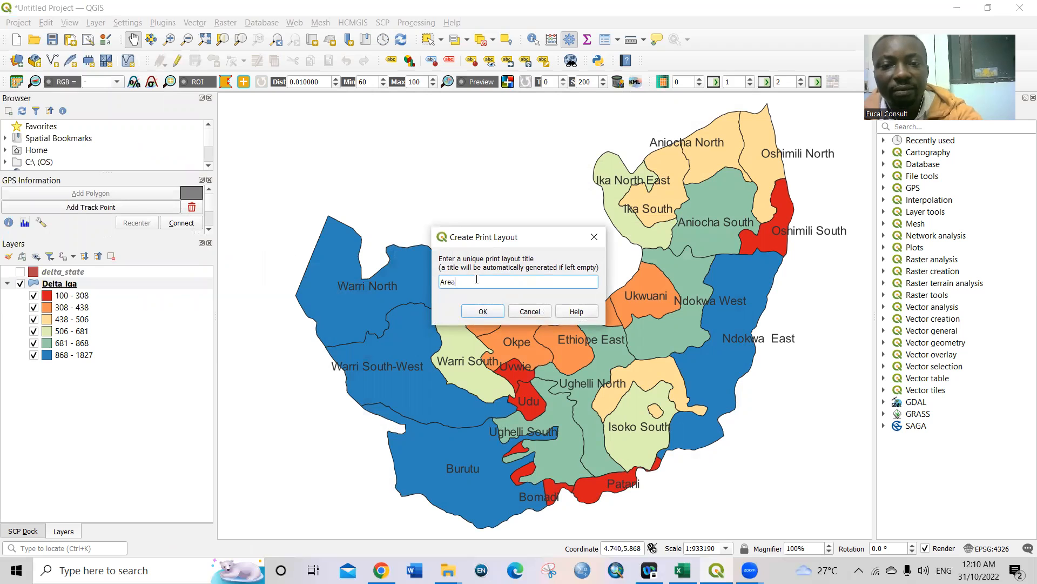
click(486, 308)
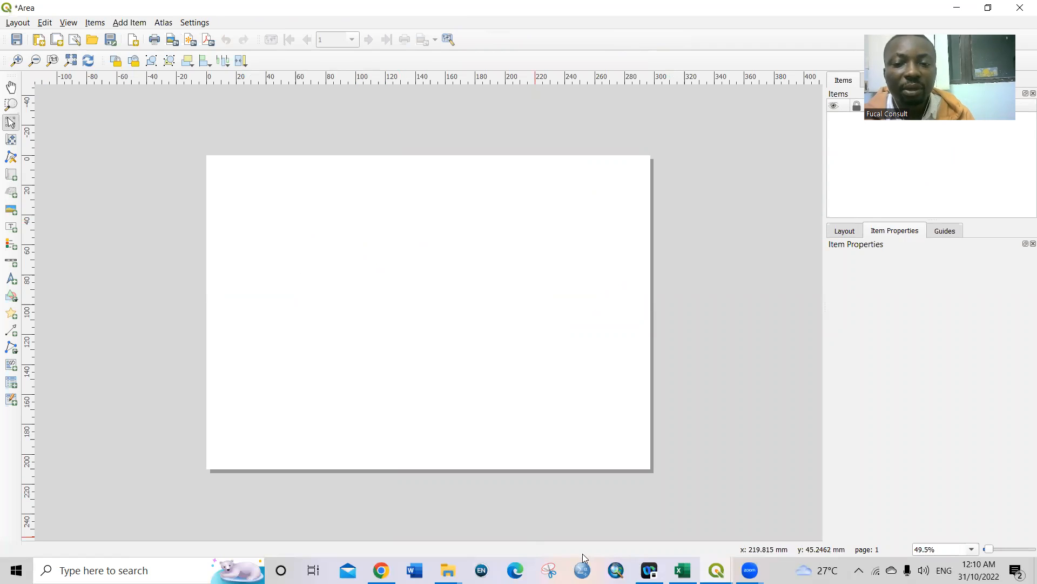
Check the styled map in the main project window and return to the Area layout window
mouse_move(717, 570)
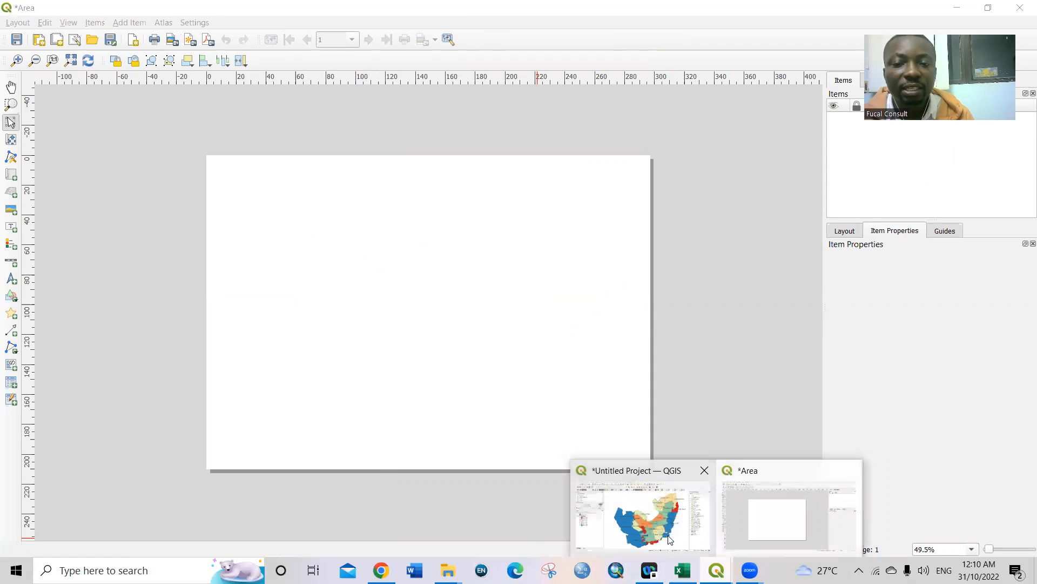
click(644, 521)
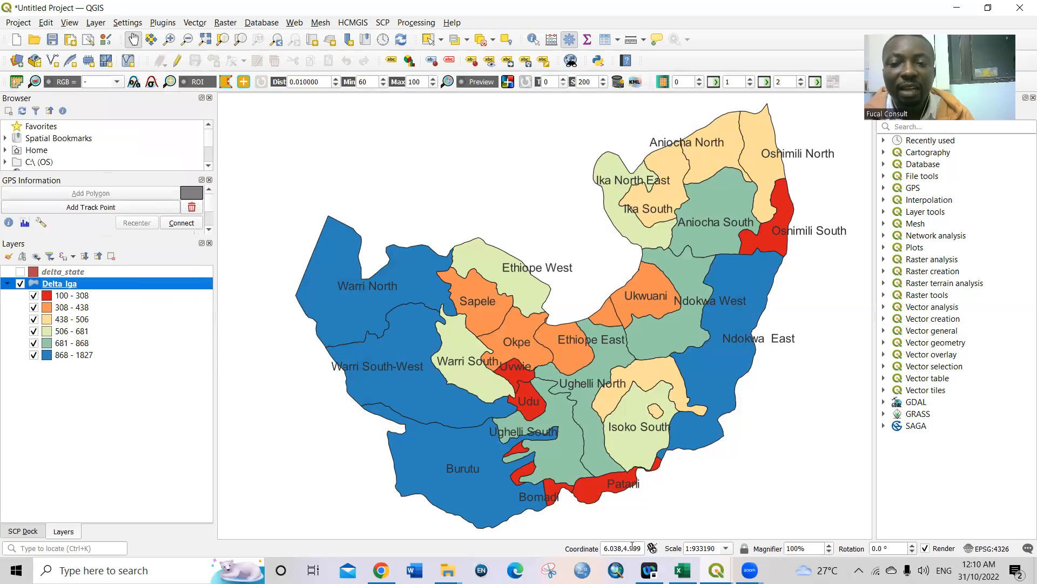
click(683, 570)
mouse_move(716, 570)
click(787, 518)
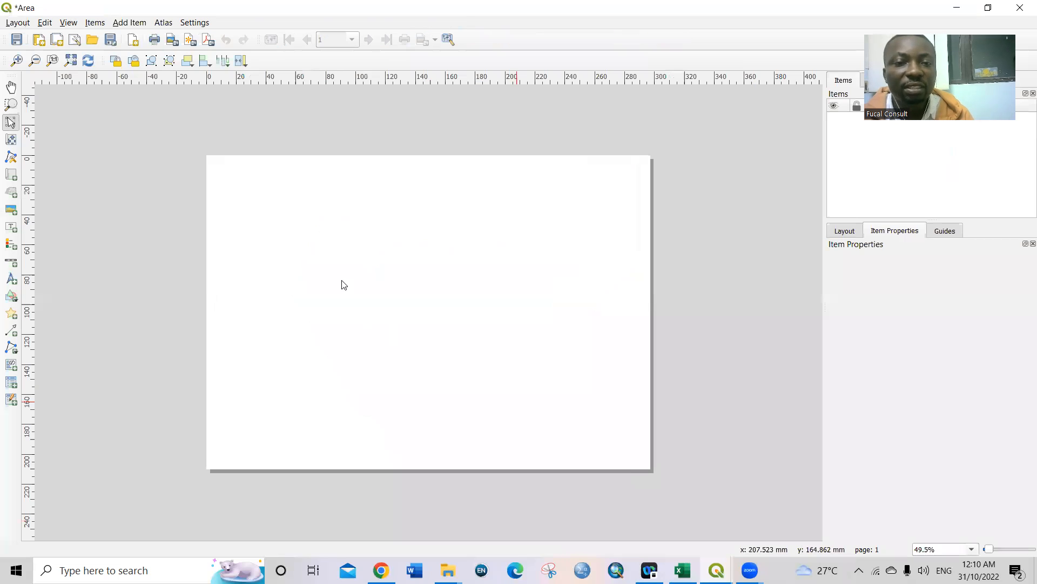
Add a map to the layout page and enlarge its frame slightly to about 210 mm by 170 mm
click(10, 175)
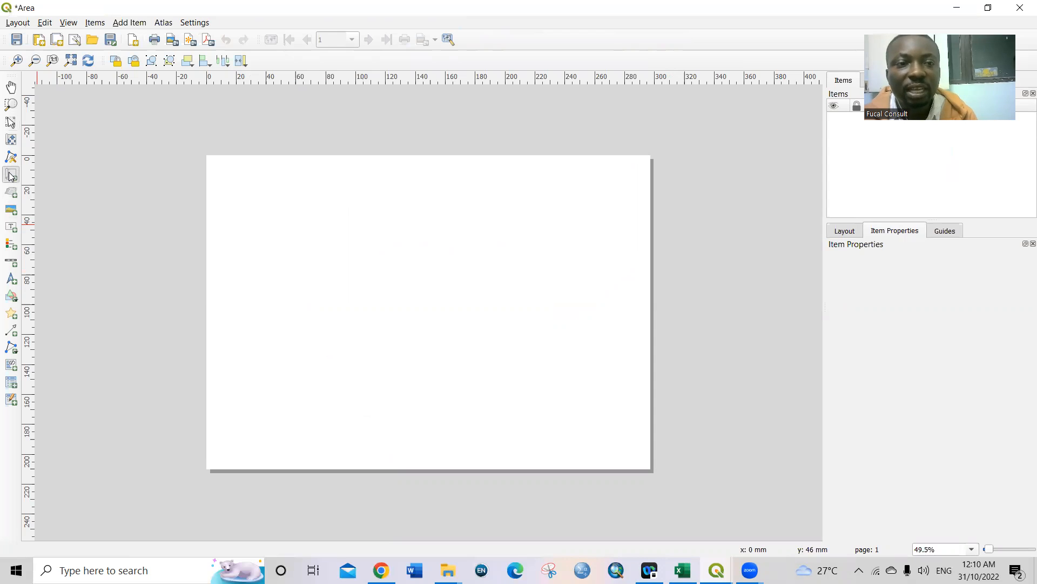
drag(269, 185, 574, 439)
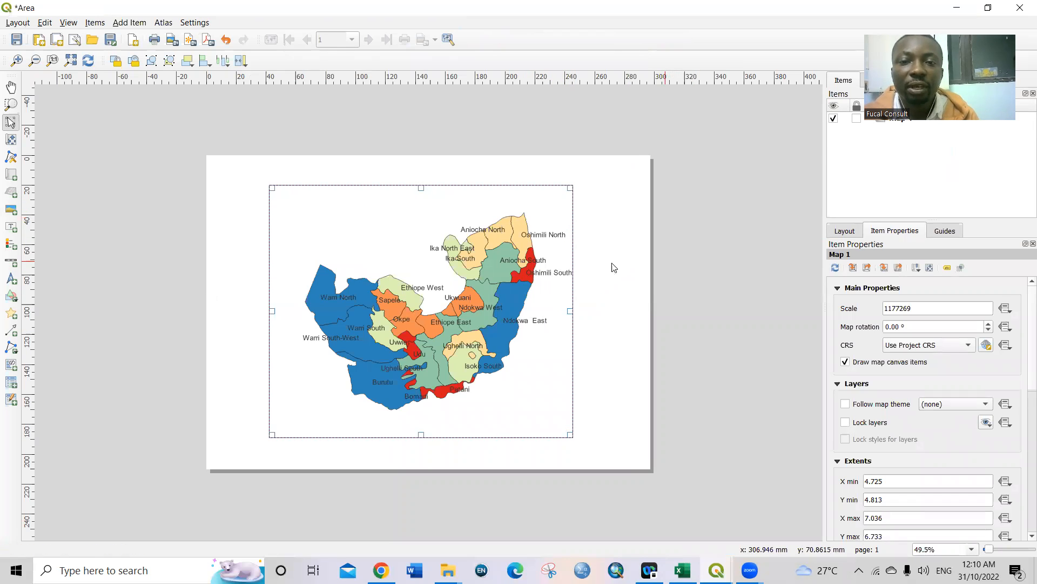
drag(570, 187, 583, 185)
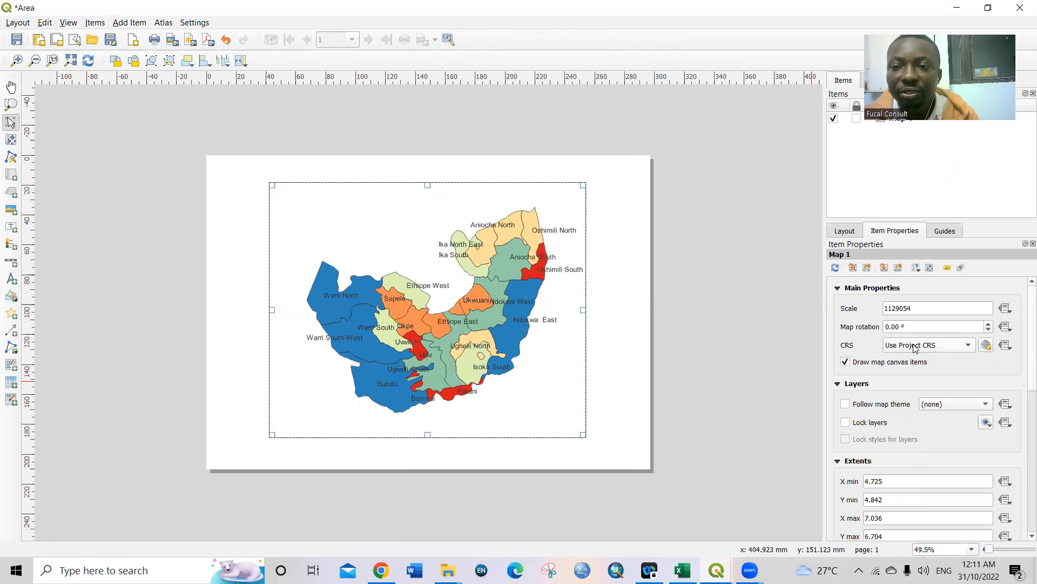